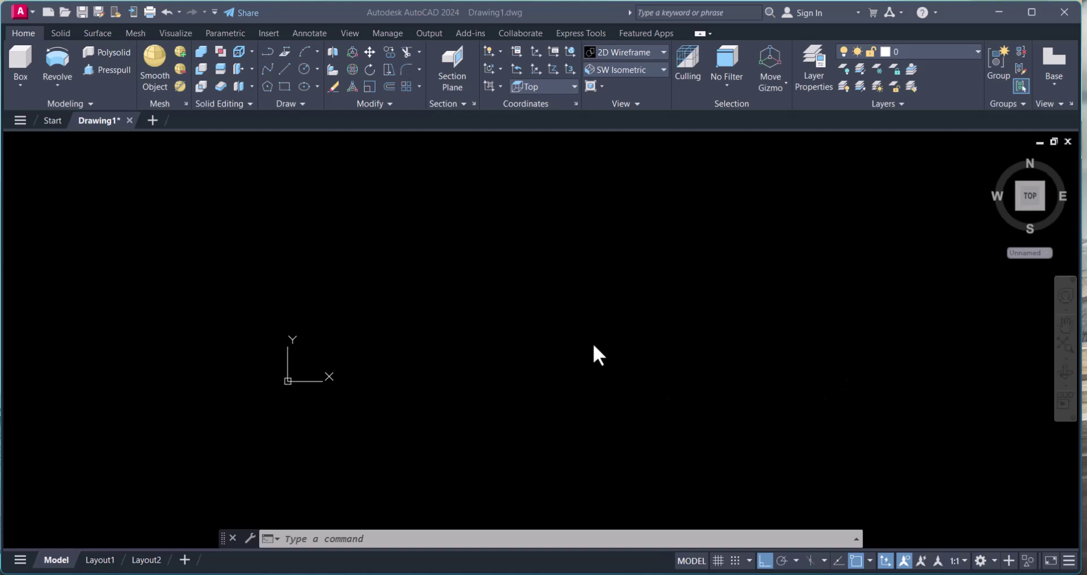
Switch AutoCAD to the 3D Modeling workspace
{"action": "left_click", "coordinate": [524, 332]}
{"action": "key", "text": "Escape"}
{"action": "key", "text": "Escape"}
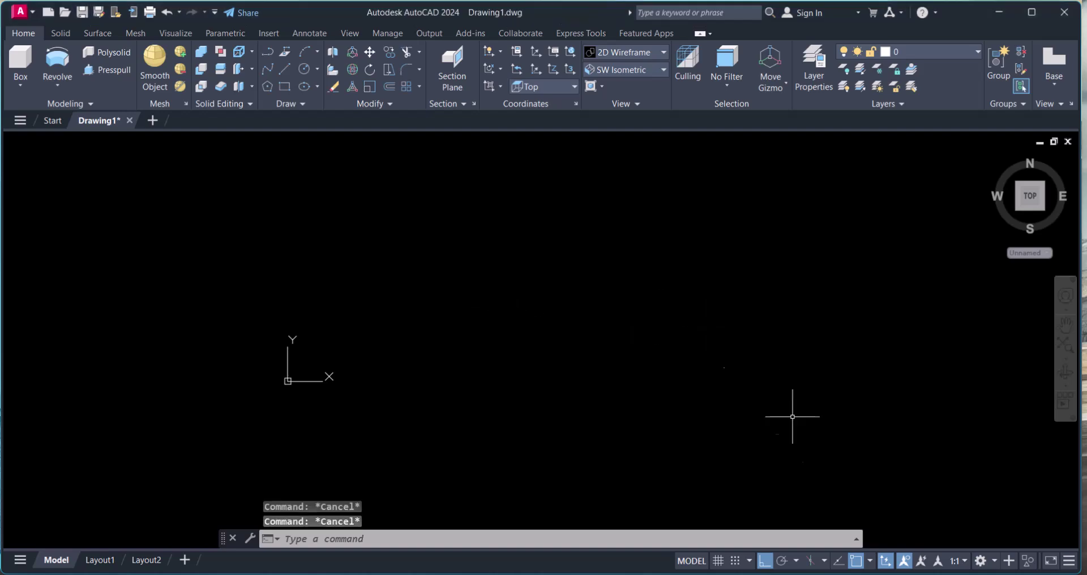
{"action": "left_click", "coordinate": [994, 562]}
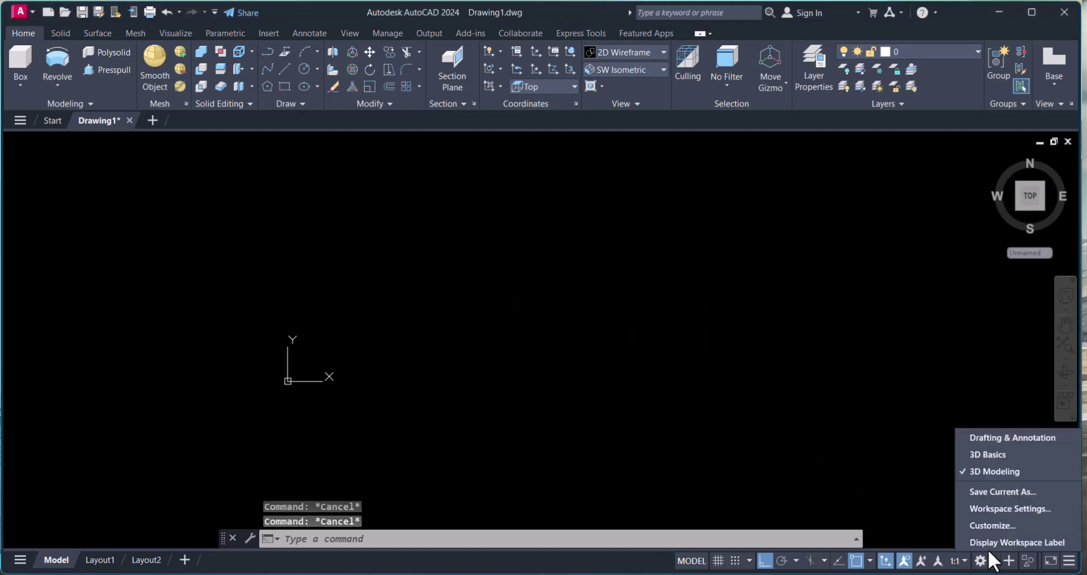
{"action": "left_click", "coordinate": [986, 475]}
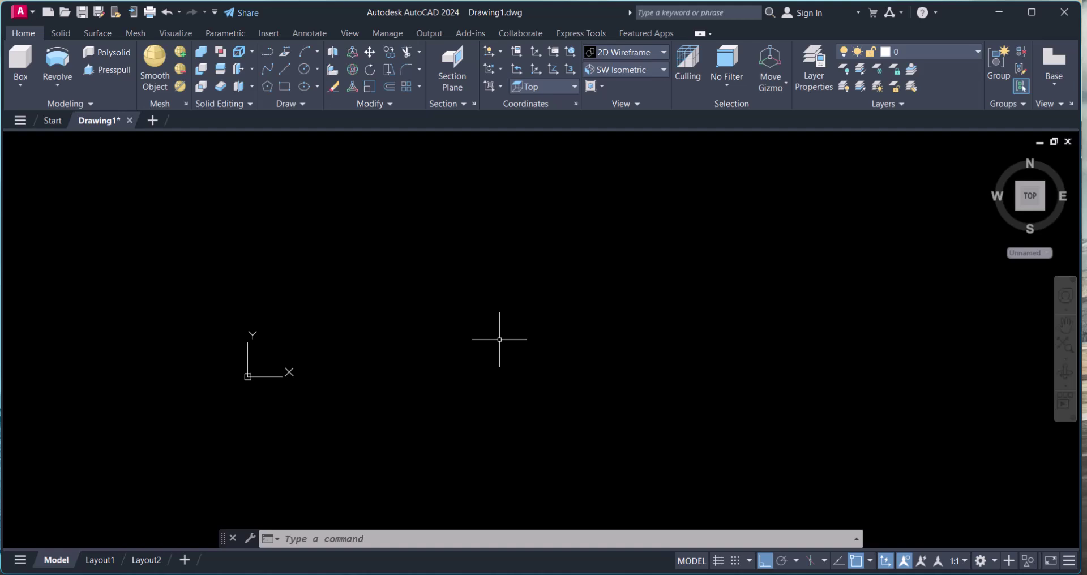
Clear any pending command and start the LINE command with L
{"action": "key", "text": "Escape"}
{"action": "key", "text": "Escape"}
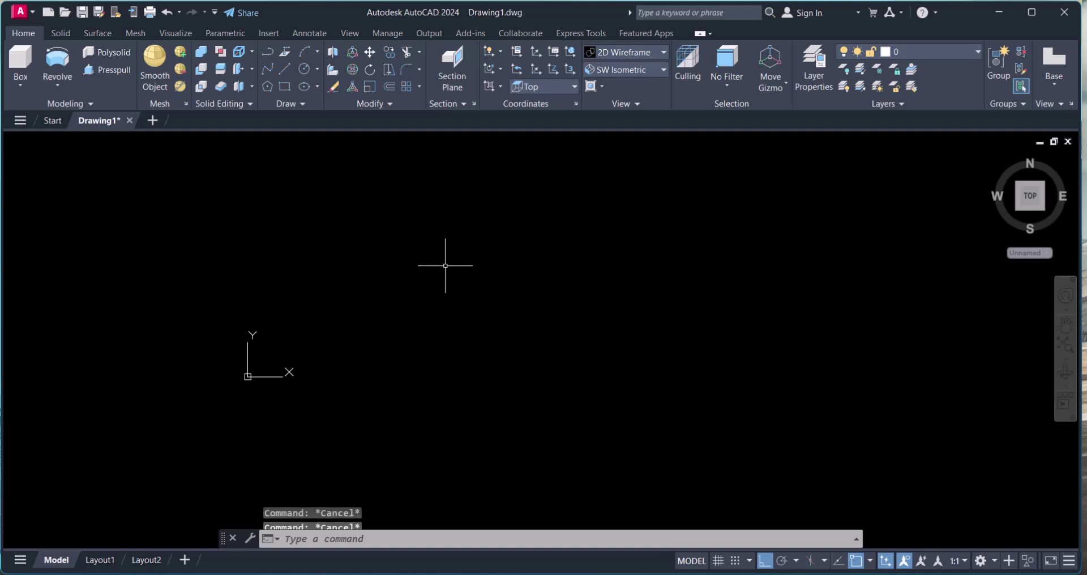
{"action": "key", "text": "Escape"}
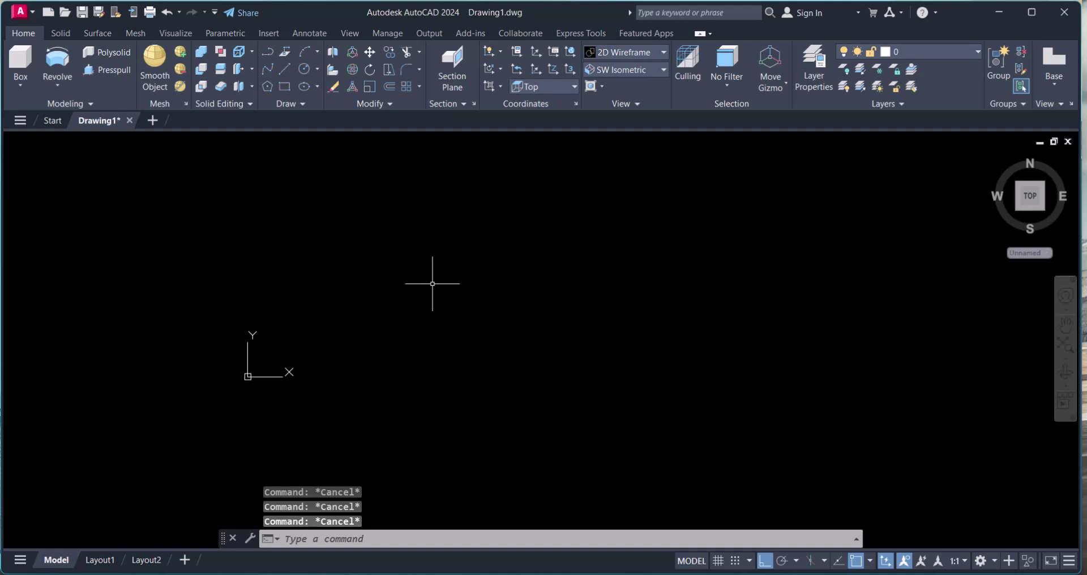
{"action": "type", "text": "l"}
{"action": "key", "text": "Return"}
Draw the eight-segment stepped outline, narrow on top and wider below, closing at the start point
{"action": "left_click", "coordinate": [413, 230]}
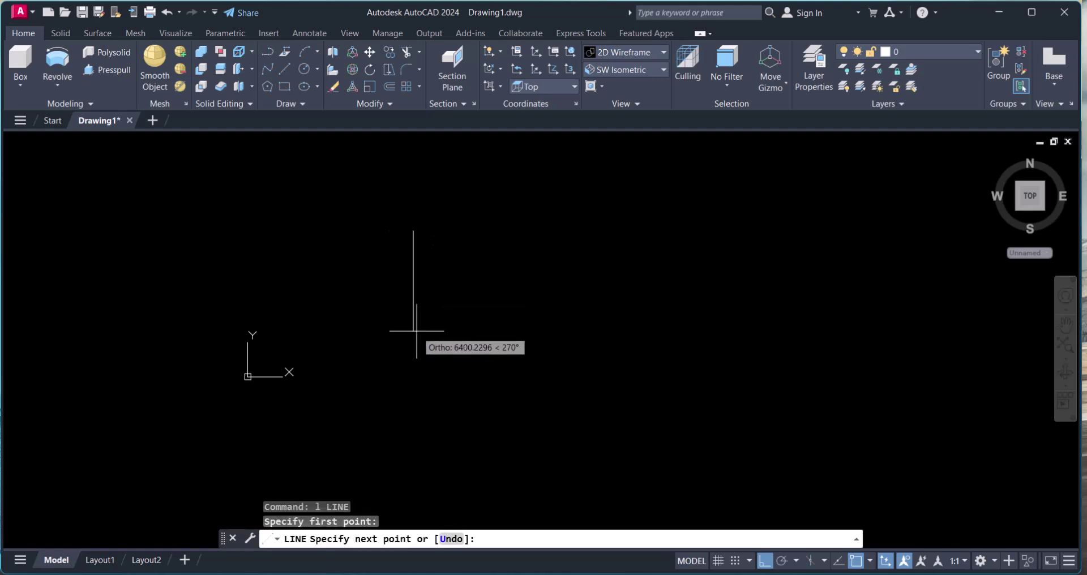
{"action": "left_click", "coordinate": [416, 331]}
{"action": "left_click", "coordinate": [472, 339]}
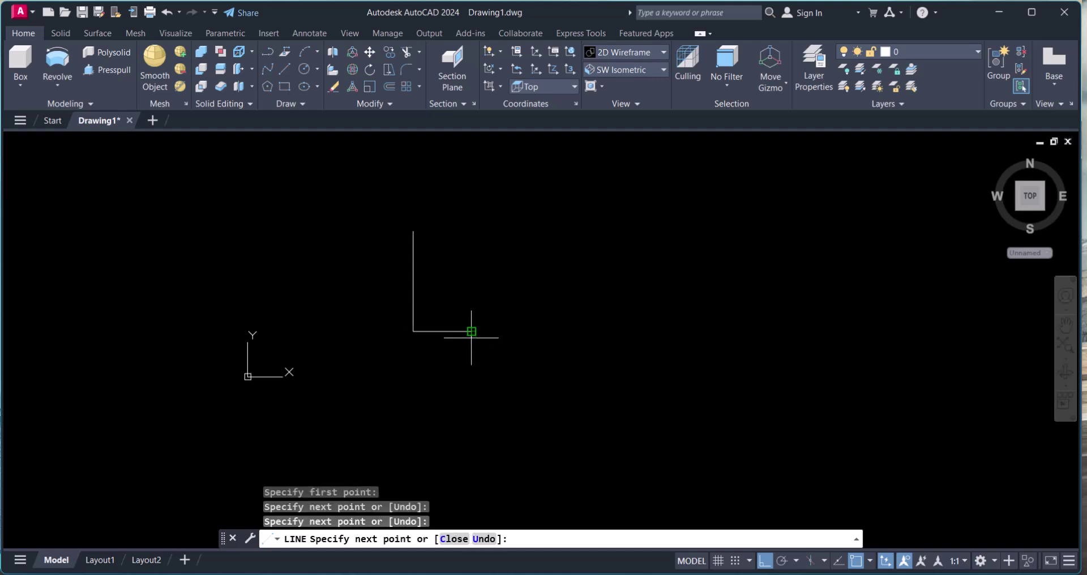
{"action": "left_click", "coordinate": [497, 466]}
{"action": "left_click", "coordinate": [519, 466]}
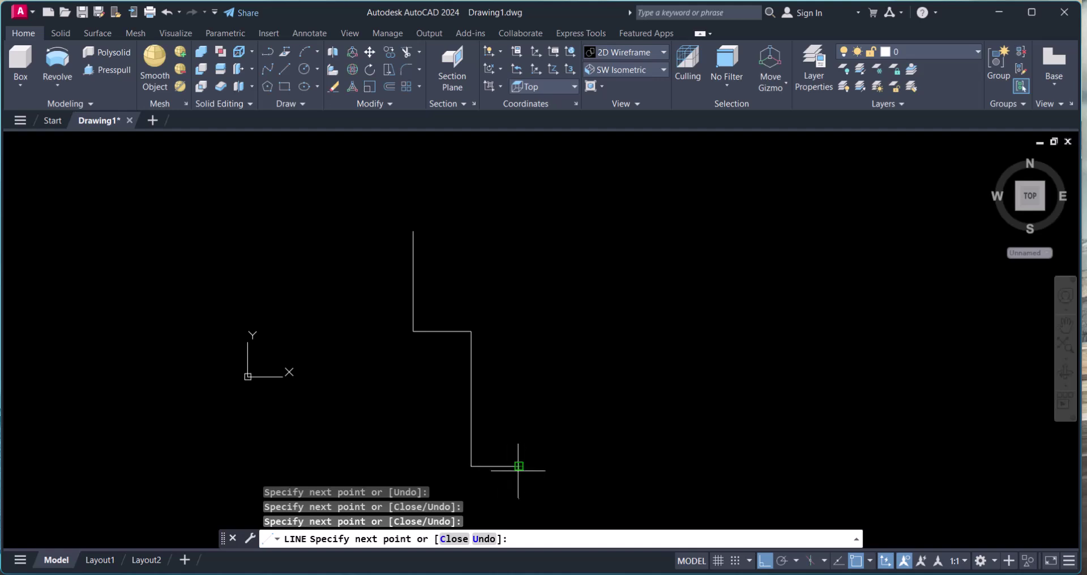
{"action": "left_click", "coordinate": [507, 303]}
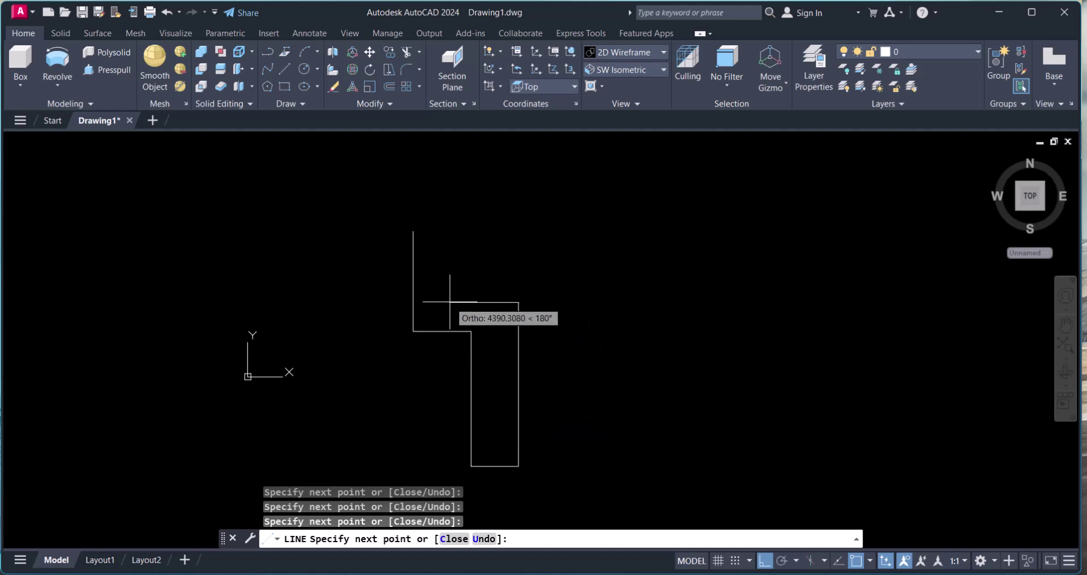
{"action": "left_click", "coordinate": [451, 303]}
{"action": "left_click", "coordinate": [450, 231]}
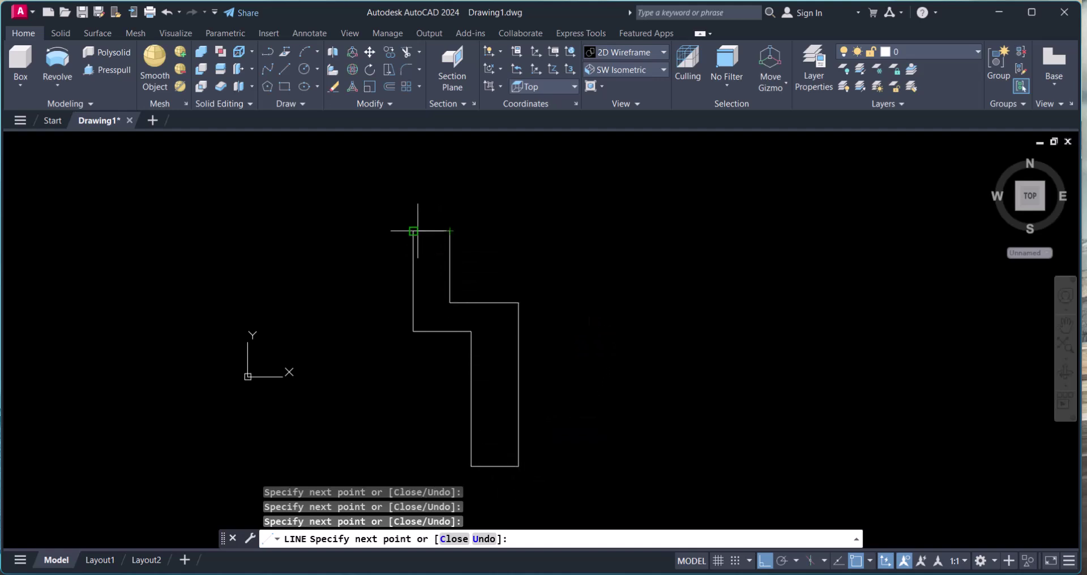
{"action": "left_click", "coordinate": [418, 231]}
{"action": "key", "text": "Escape"}
{"action": "scroll", "coordinate": [452, 241], "scroll_direction": "up", "scroll_amount": 4}
{"action": "key", "text": "Escape"}
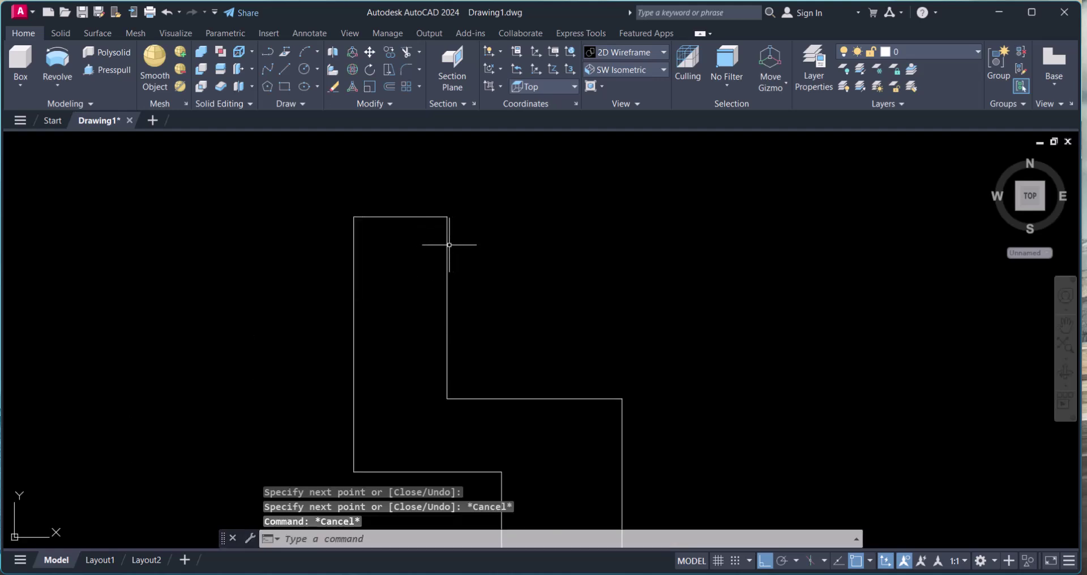
Start FILLET and set the fillet radius to 500
{"action": "key", "text": "Escape"}
{"action": "key", "text": "Escape"}
{"action": "type", "text": "l"}
{"action": "key", "text": "Return"}
{"action": "type", "text": "fy first point: f"}
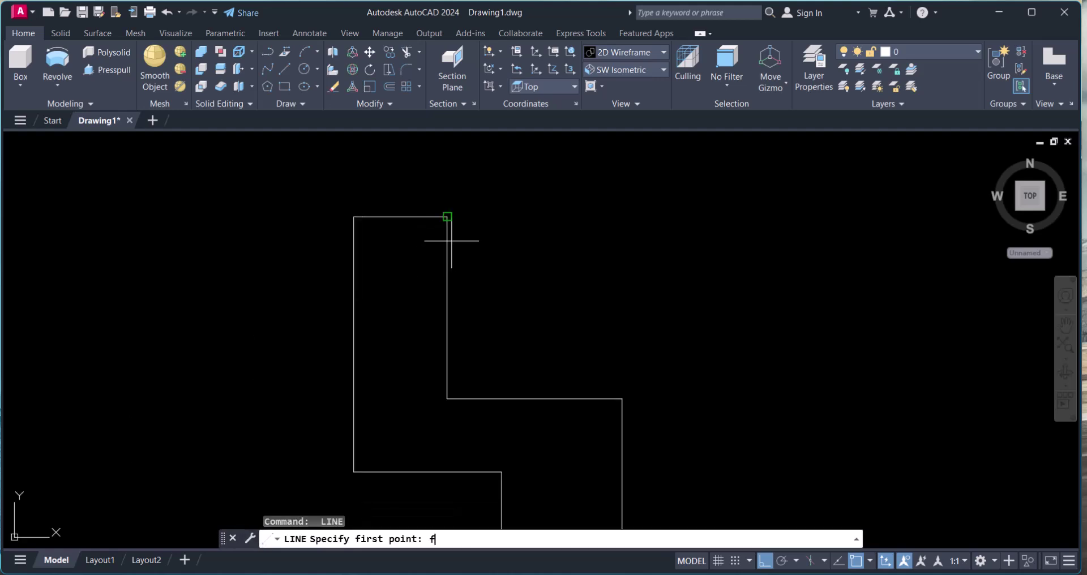
{"action": "key", "text": "Return"}
{"action": "key", "text": "Escape"}
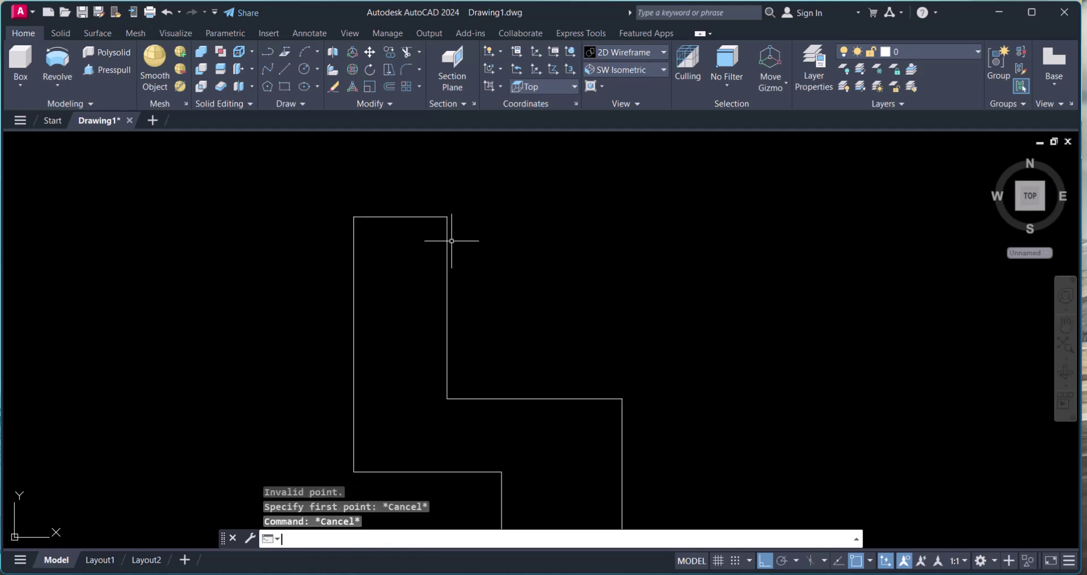
{"action": "type", "text": "F"}
{"action": "key", "text": "Return"}
{"action": "type", "text": "r"}
{"action": "key", "text": "Return"}
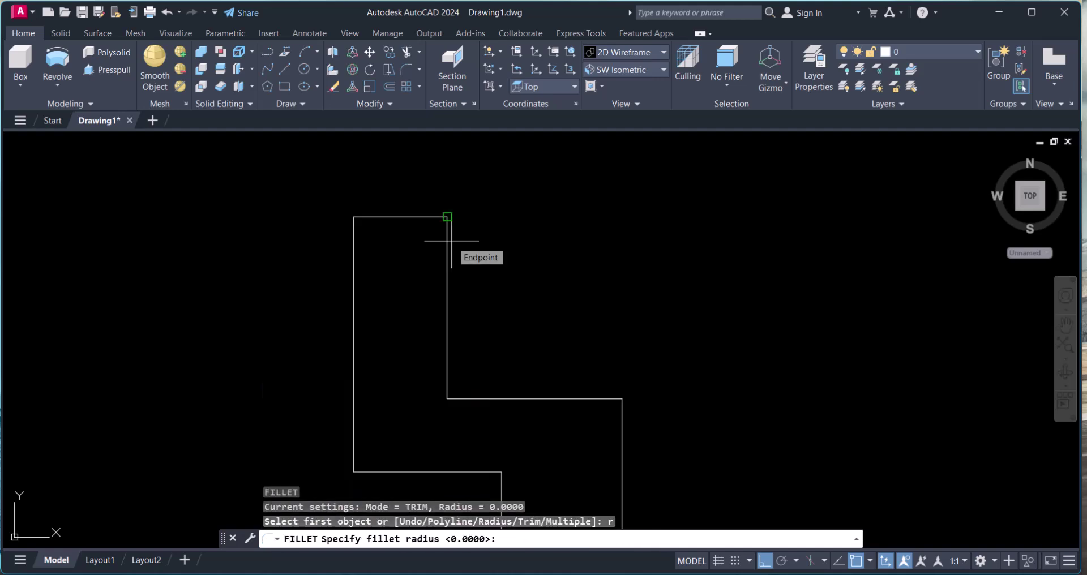
{"action": "type", "text": "50"}
{"action": "key", "text": "Return"}
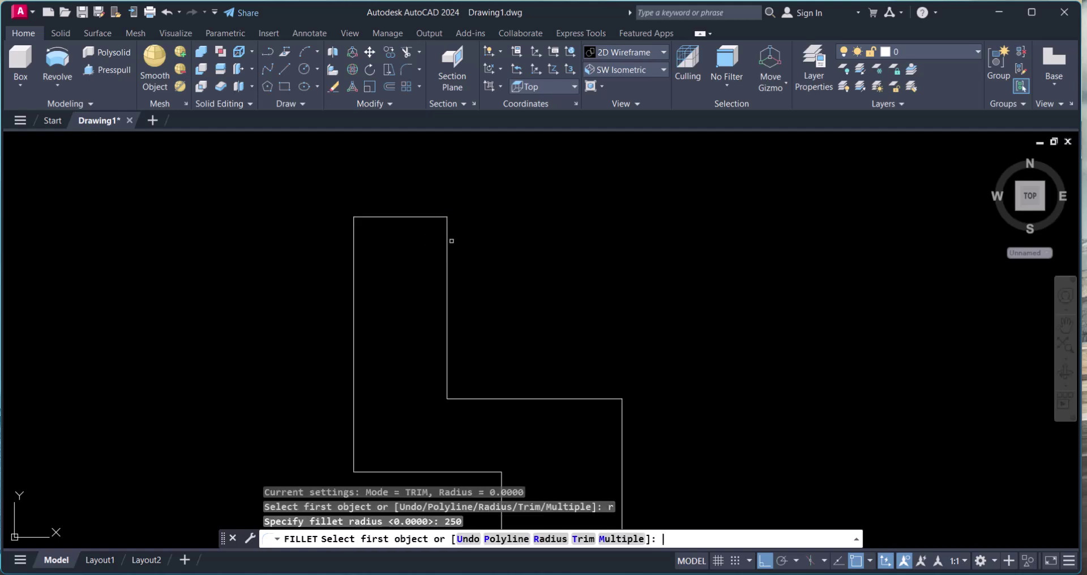
Round the top-right corner of the profile
{"action": "left_click", "coordinate": [446, 245]}
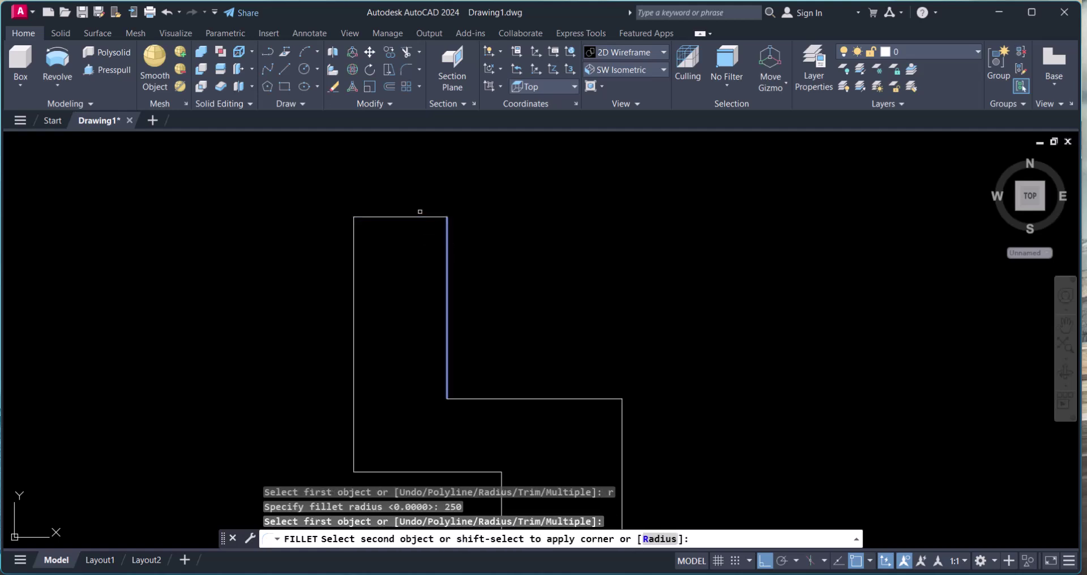
{"action": "left_click", "coordinate": [424, 218]}
{"action": "key", "text": "Return"}
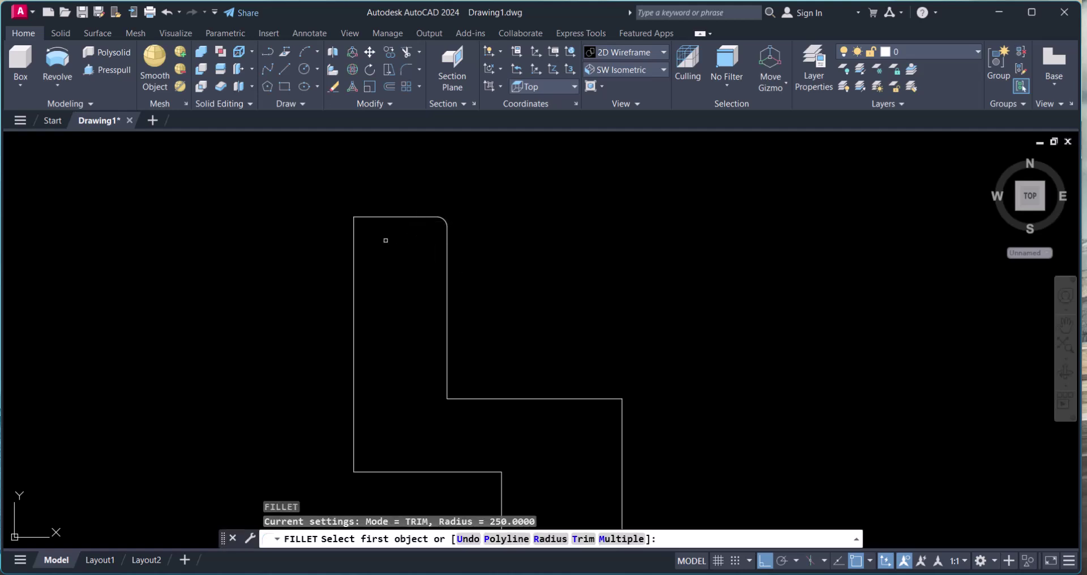
{"action": "key", "text": "Escape"}
{"action": "key", "text": "Escape"}
{"action": "key", "text": "Return"}
{"action": "type", "text": "f"}
{"action": "key", "text": "Return"}
{"action": "type", "text": "r"}
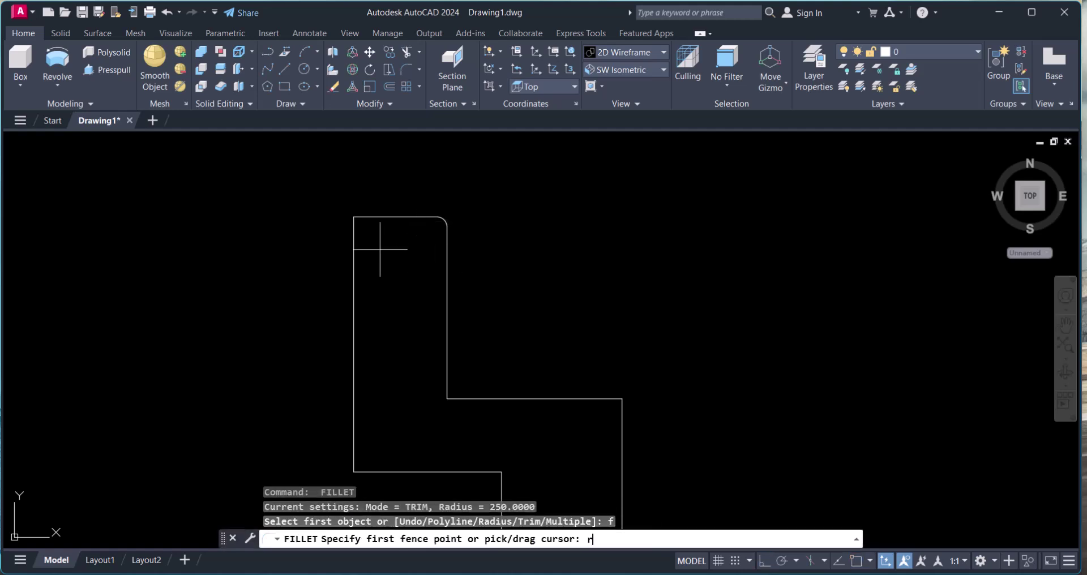
{"action": "key", "text": "Escape"}
{"action": "key", "text": "Escape"}
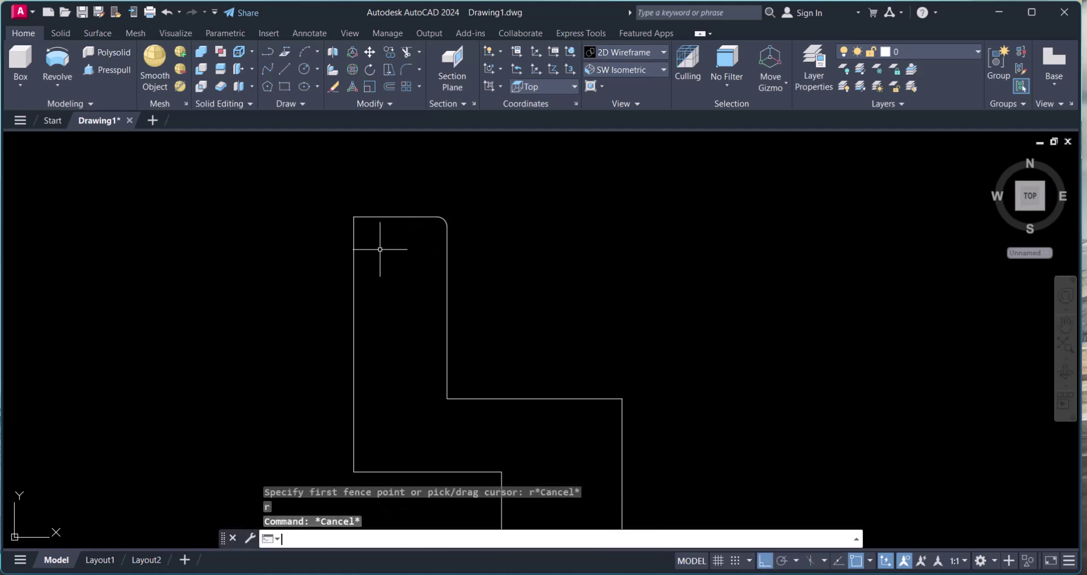
{"action": "key", "text": "Return"}
{"action": "key", "text": "Return"}
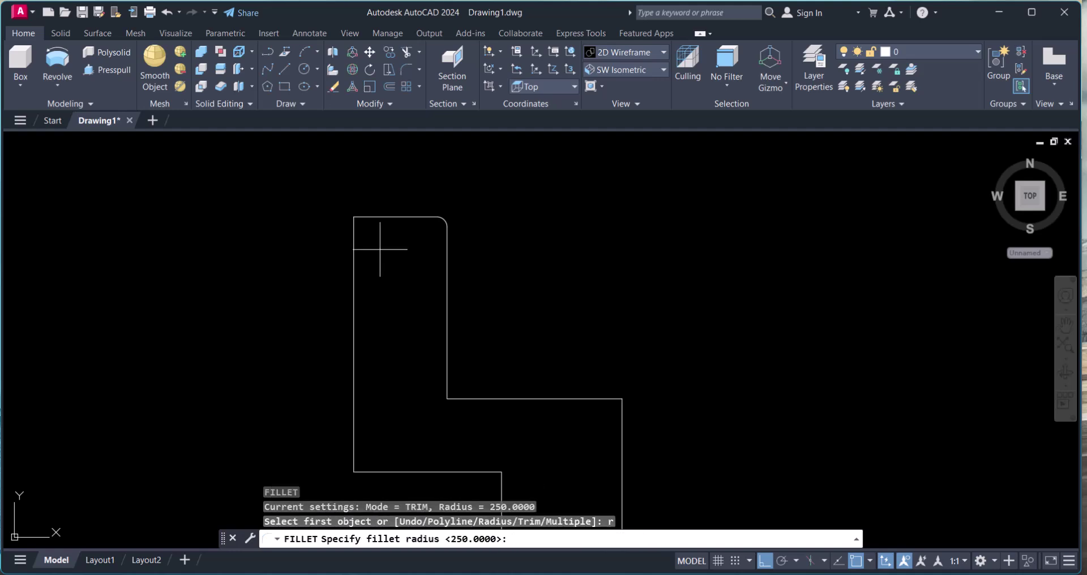
{"action": "type", "text": "500"}
{"action": "key", "text": "Return"}
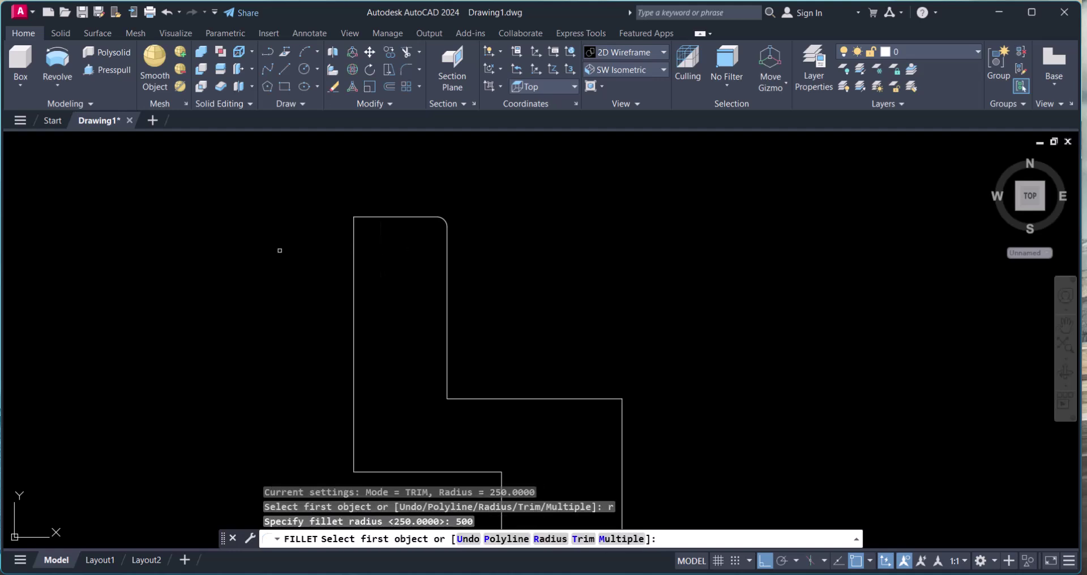
Round the top-left and bottom-left corners of the profile
{"action": "left_click", "coordinate": [354, 239]}
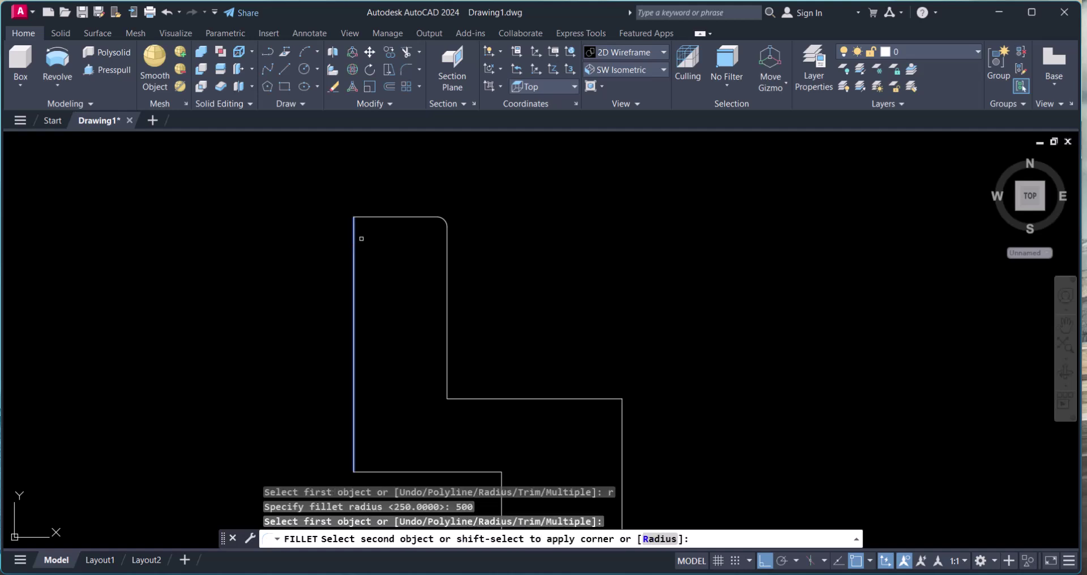
{"action": "left_click", "coordinate": [379, 217]}
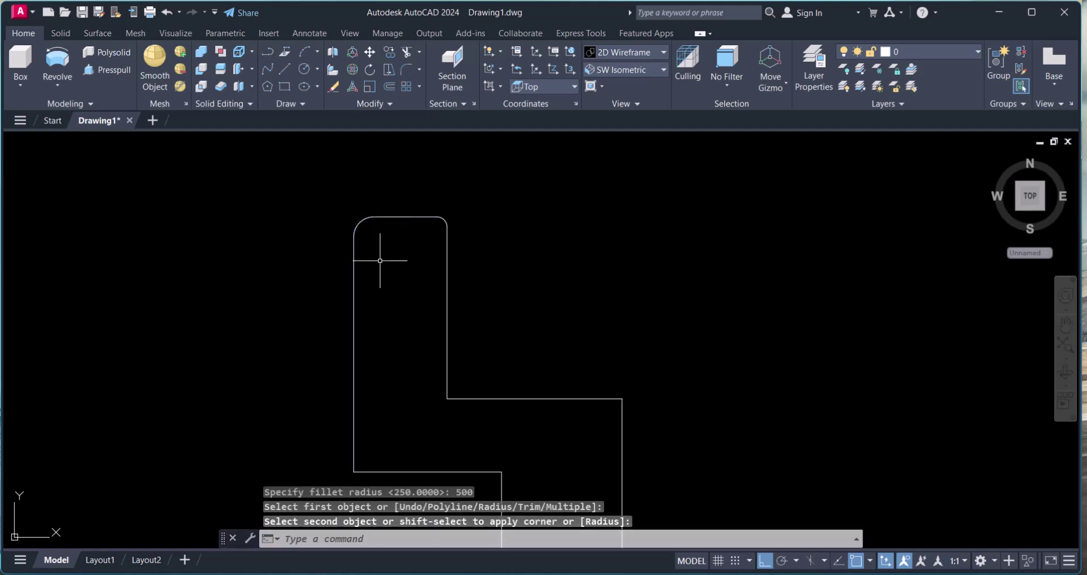
{"action": "key", "text": "Return"}
{"action": "middle_click_drag", "start_coordinate": [422, 337], "coordinate": [401, 317]}
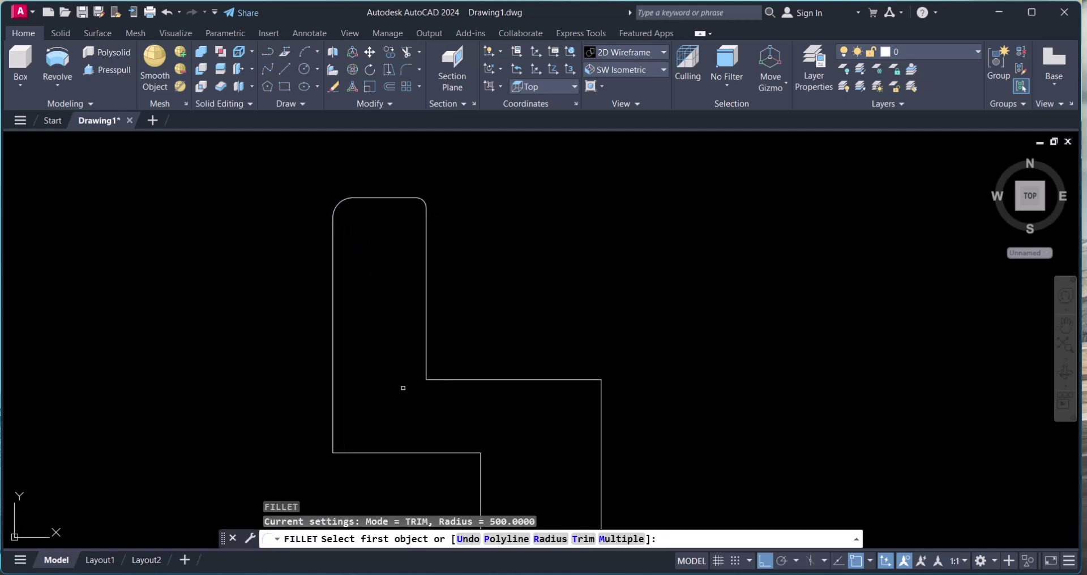
{"action": "left_click", "coordinate": [384, 453]}
{"action": "left_click", "coordinate": [332, 421]}
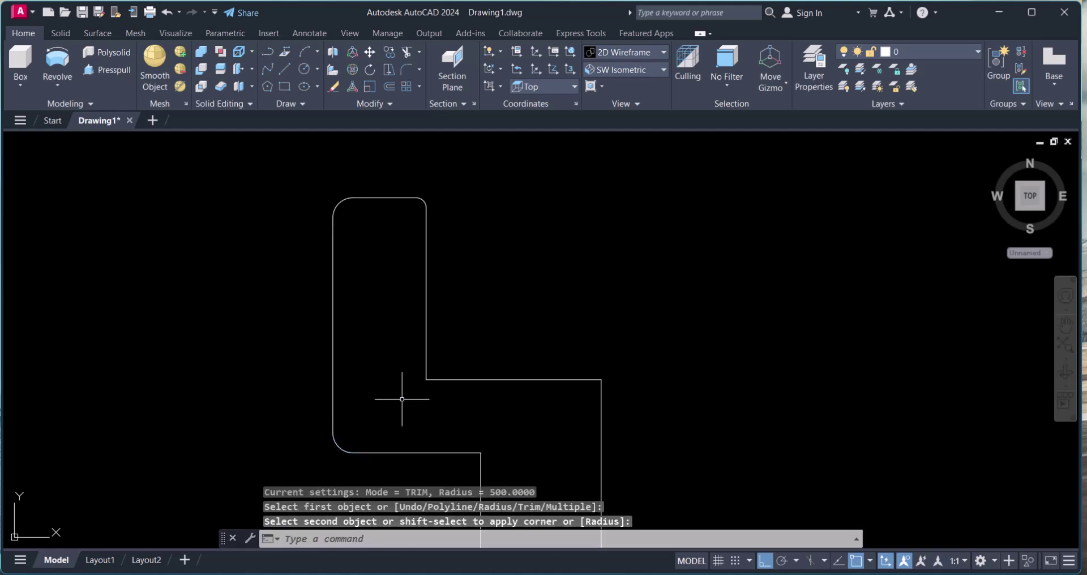
{"action": "key", "text": "Return"}
Round the inner step corner between the narrow and wide parts
{"action": "left_click", "coordinate": [435, 380]}
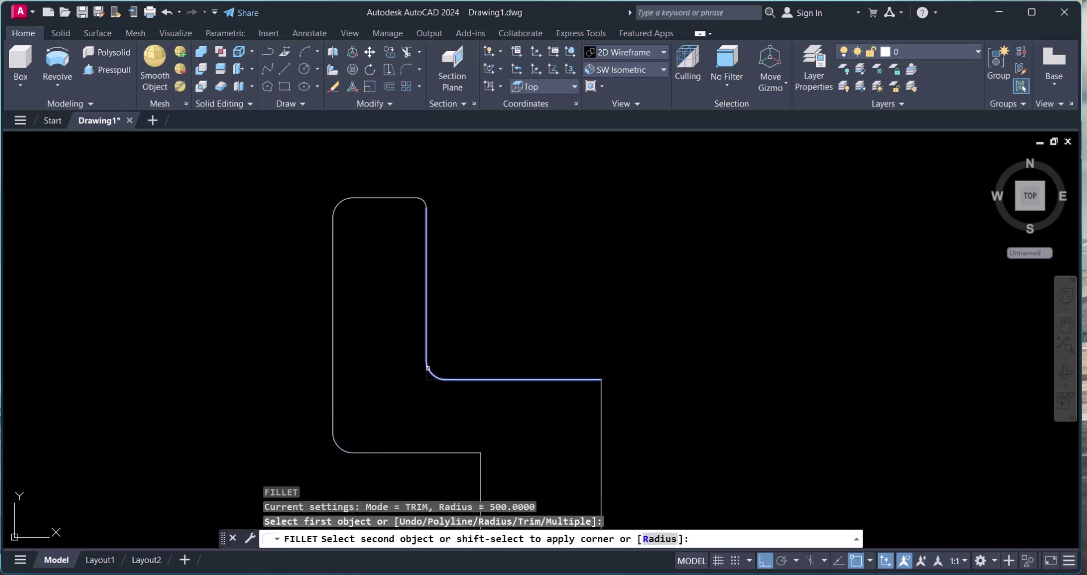
{"action": "left_click", "coordinate": [426, 369]}
{"action": "scroll", "coordinate": [497, 359], "scroll_direction": "up", "scroll_amount": 1}
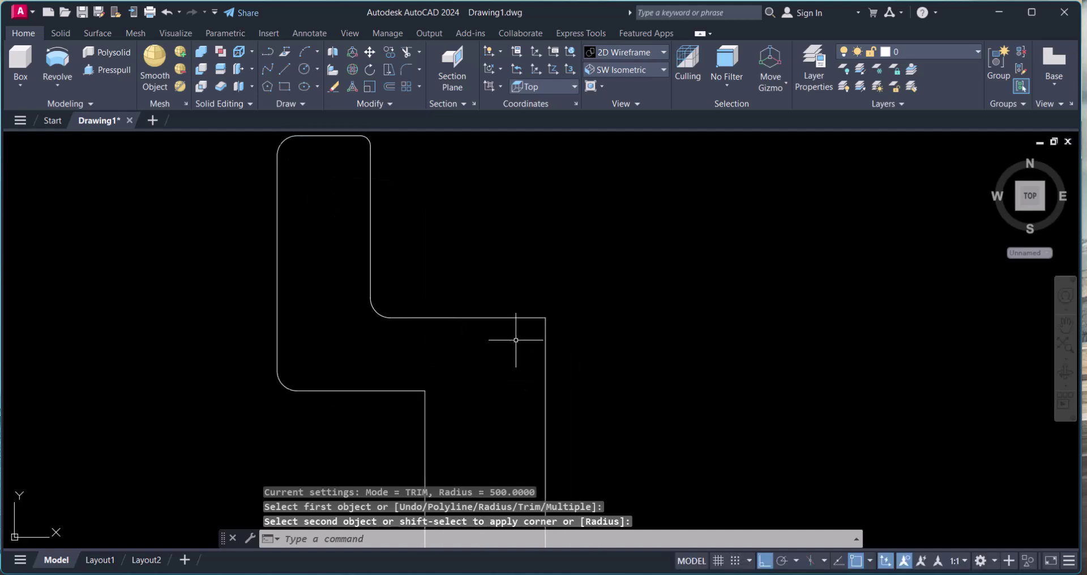
{"action": "scroll", "coordinate": [553, 339], "scroll_direction": "up", "scroll_amount": 2}
{"action": "left_click", "coordinate": [590, 340]}
{"action": "left_click", "coordinate": [537, 290]}
Start CHAMFER and set both chamfer distances to 500
{"action": "key", "text": "Escape"}
{"action": "key", "text": "Escape"}
{"action": "type", "text": "c"}
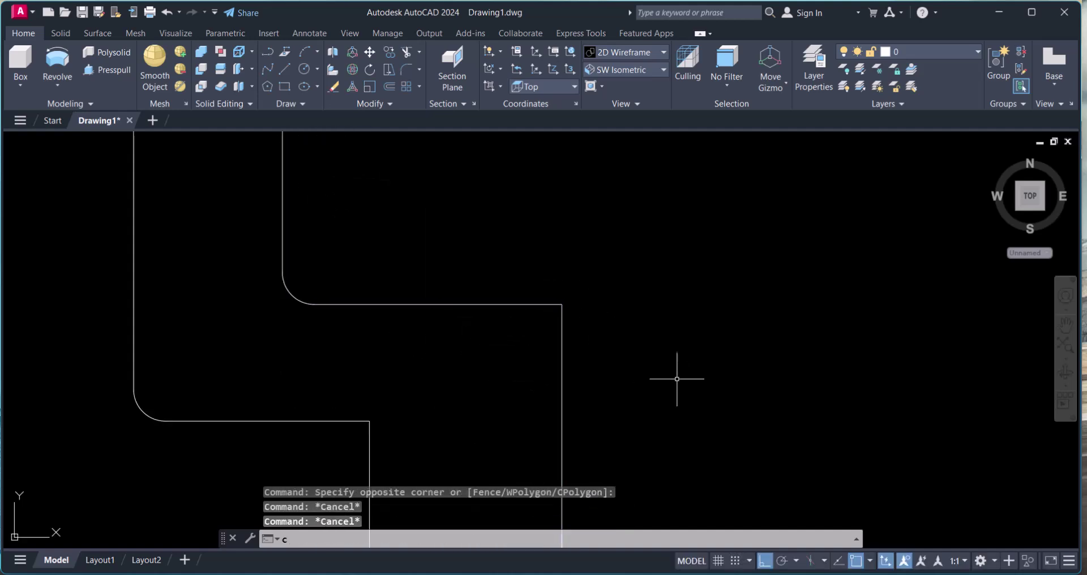
{"action": "type", "text": "ha"}
{"action": "key", "text": "Return"}
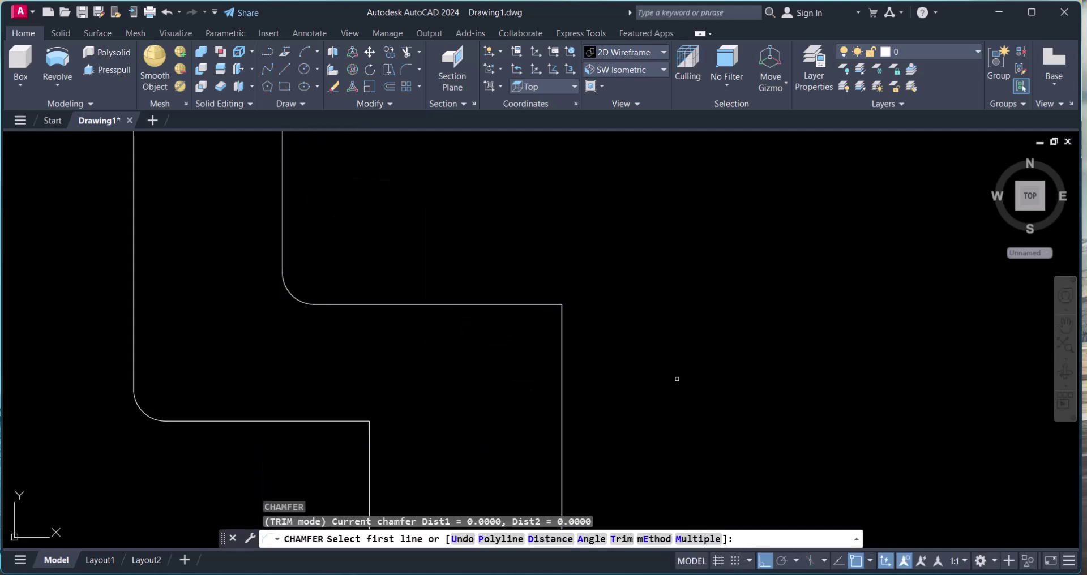
{"action": "type", "text": "d"}
{"action": "key", "text": "Return"}
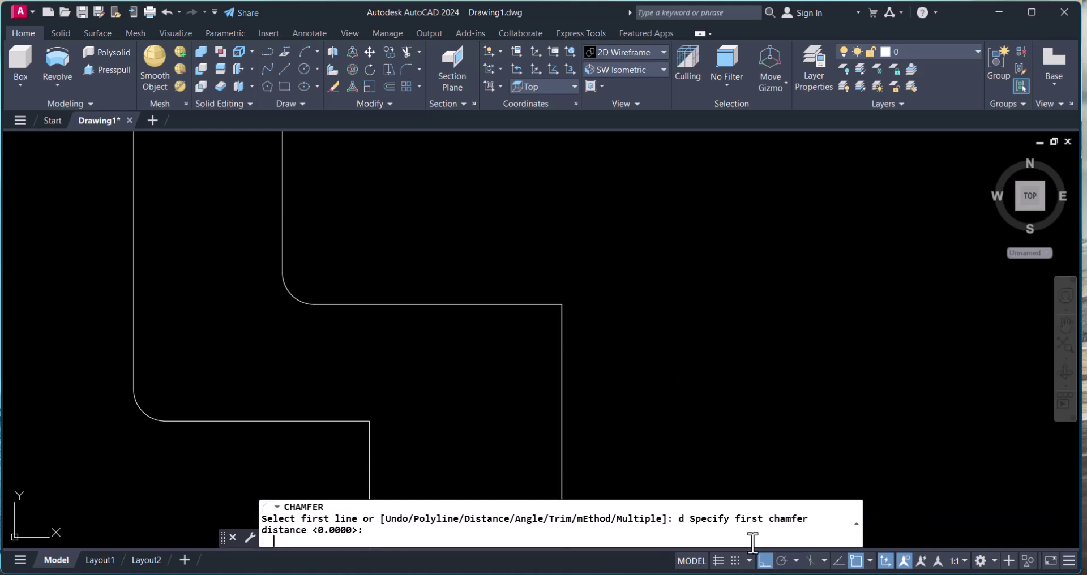
{"action": "type", "text": "500"}
{"action": "key", "text": "Return"}
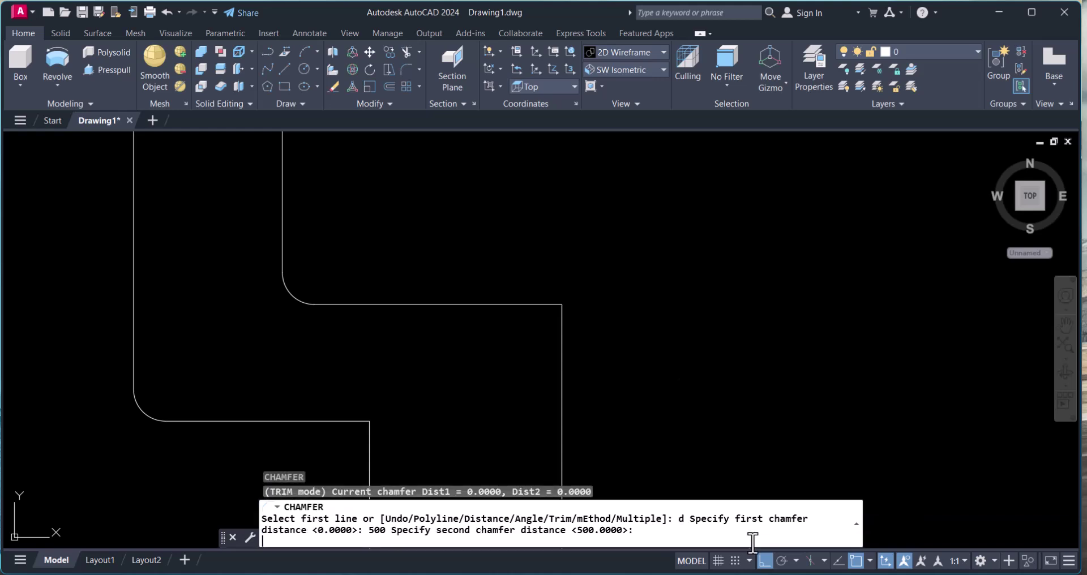
{"action": "type", "text": "500"}
{"action": "key", "text": "Return"}
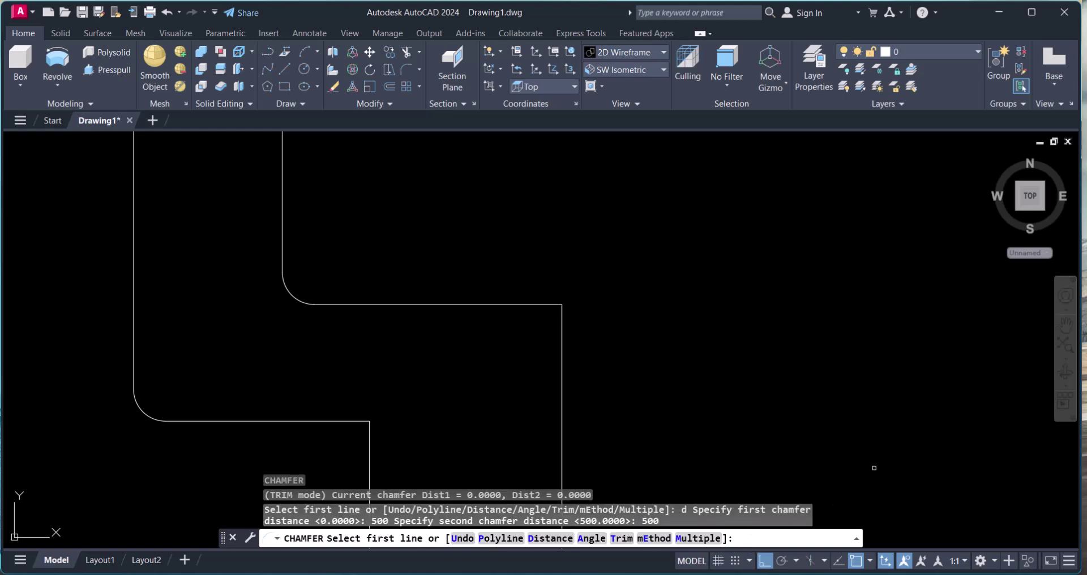
Chamfer the outer step corner, then attempt the bottom-right corner
{"action": "left_click", "coordinate": [566, 317]}
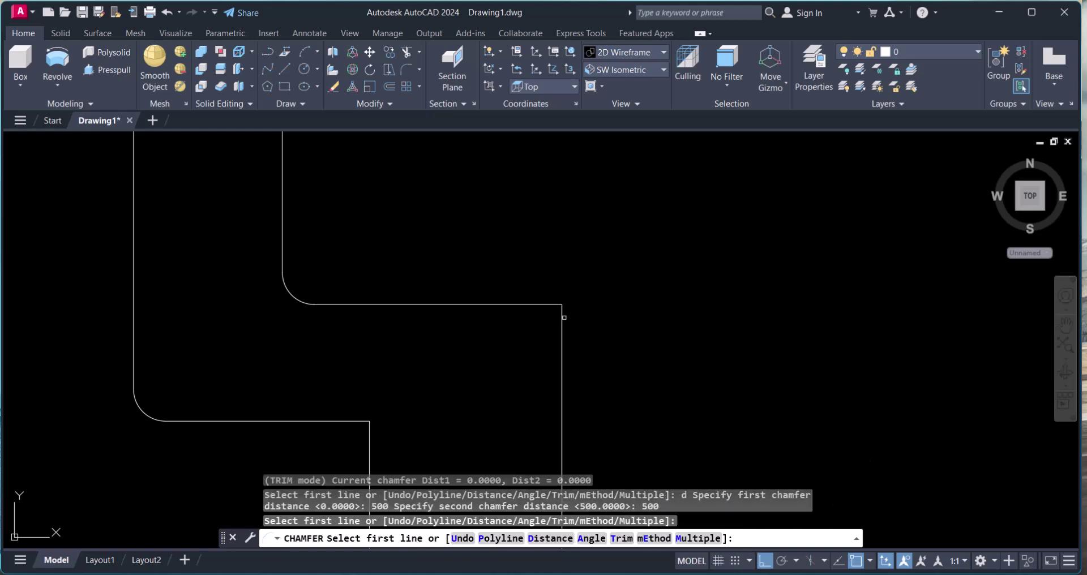
{"action": "left_click", "coordinate": [562, 317]}
{"action": "left_click", "coordinate": [546, 304]}
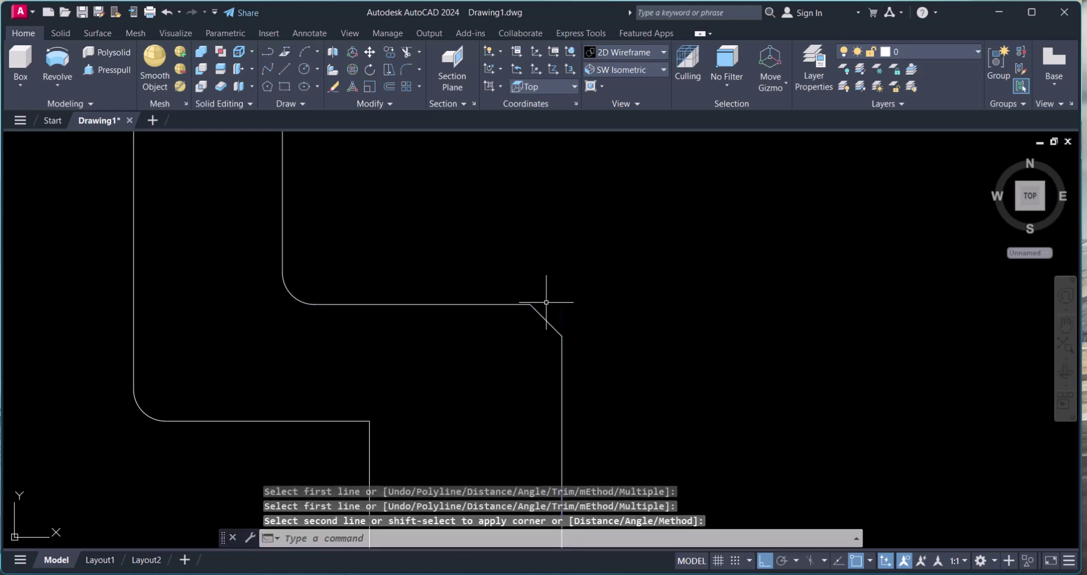
{"action": "scroll", "coordinate": [544, 291], "scroll_direction": "down", "scroll_amount": 3}
{"action": "scroll", "coordinate": [566, 317], "scroll_direction": "down", "scroll_amount": 3}
{"action": "scroll", "coordinate": [586, 368], "scroll_direction": "up", "scroll_amount": 2}
{"action": "scroll", "coordinate": [584, 385], "scroll_direction": "up", "scroll_amount": 3}
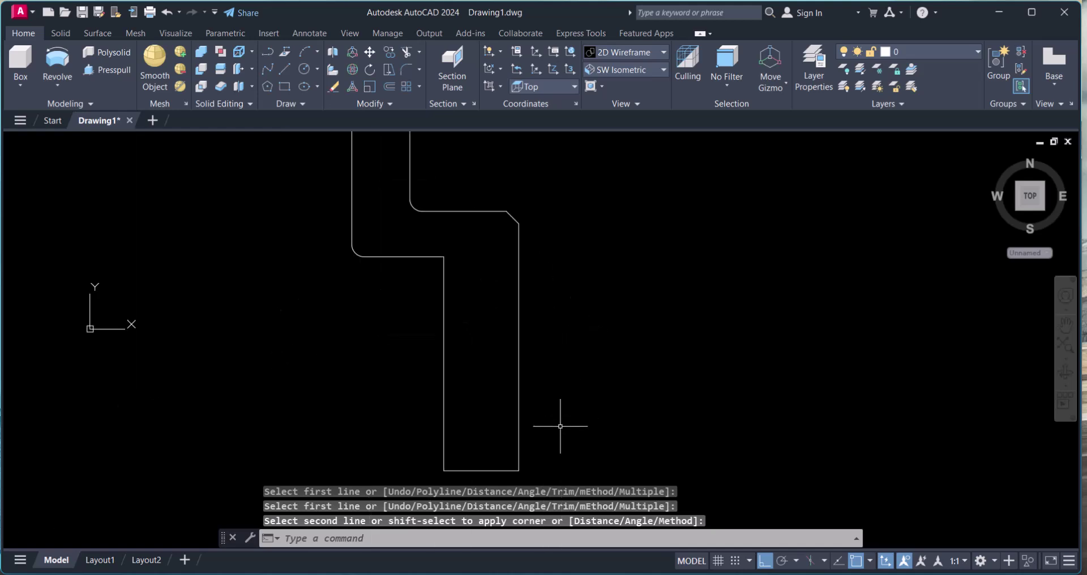
{"action": "middle_click_drag", "start_coordinate": [563, 427], "coordinate": [553, 368]}
{"action": "key", "text": "Return"}
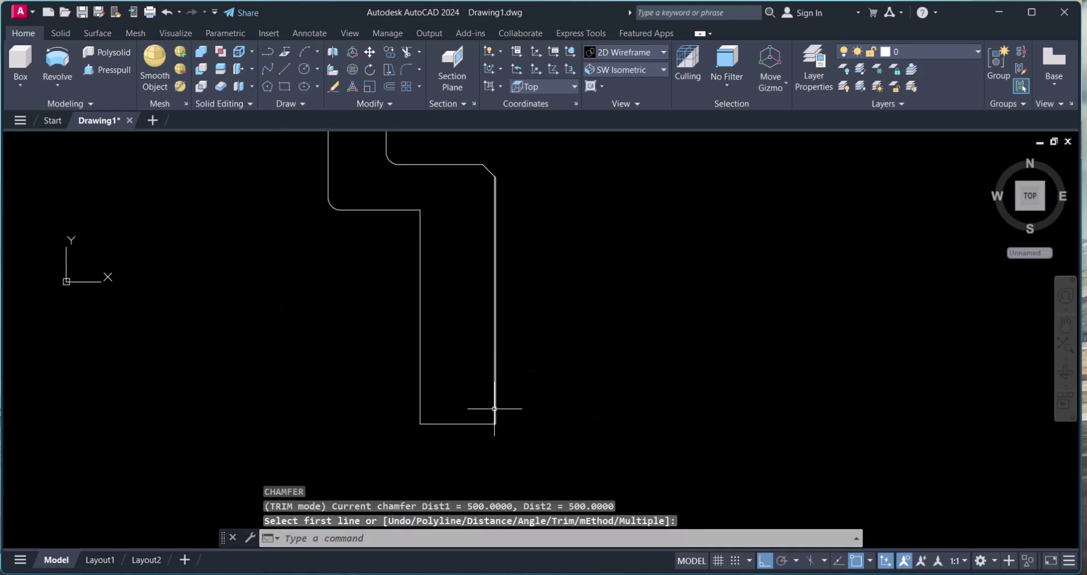
{"action": "left_click", "coordinate": [495, 411]}
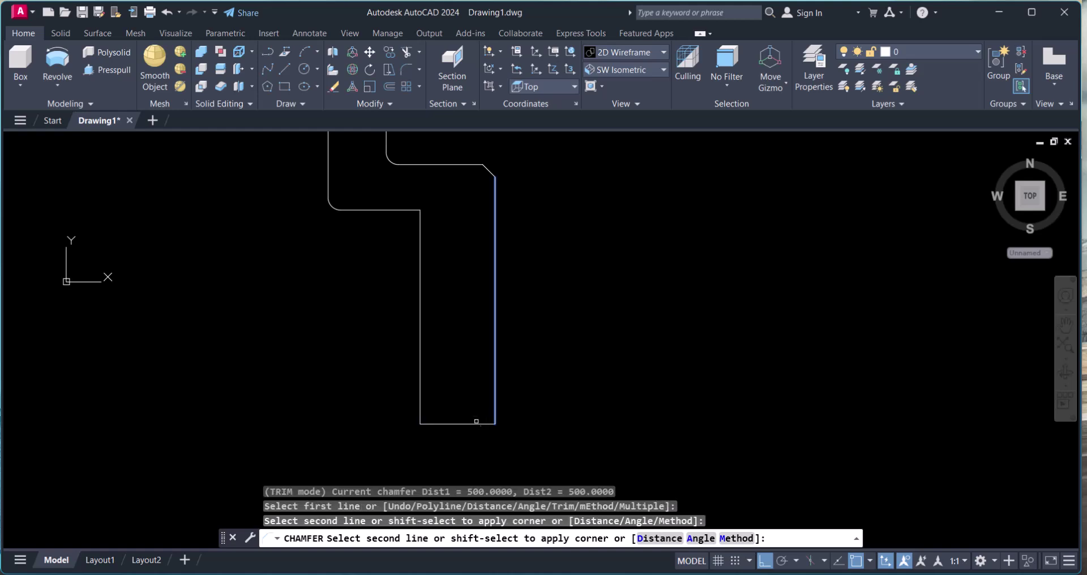
{"action": "key", "text": "Escape"}
Attempt a fillet at the bottom-left corner, cancelling when it fails
{"action": "scroll", "coordinate": [419, 424], "scroll_direction": "up", "scroll_amount": 2}
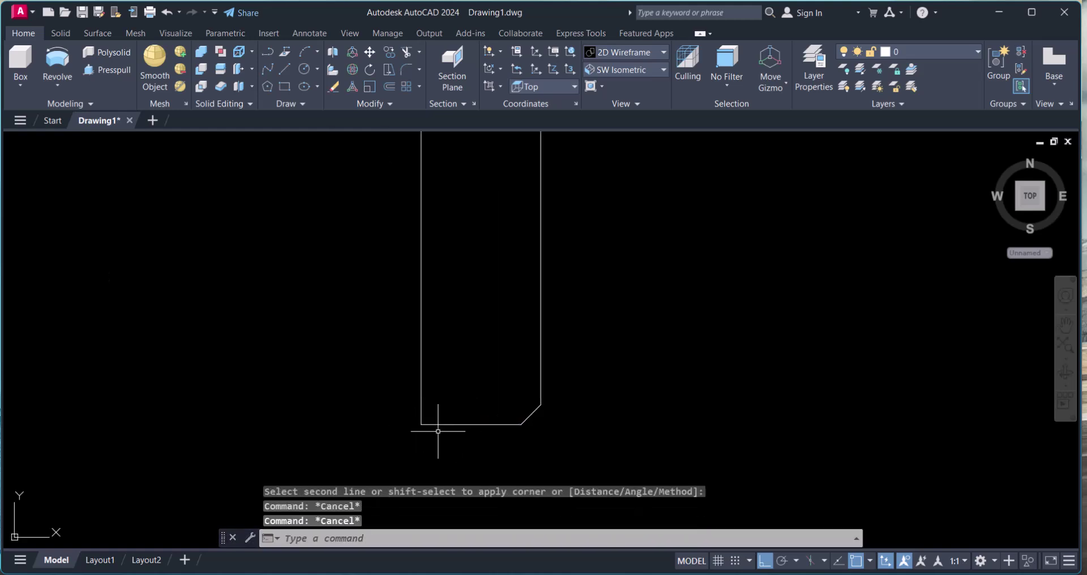
{"action": "type", "text": "f"}
{"action": "key", "text": "Return"}
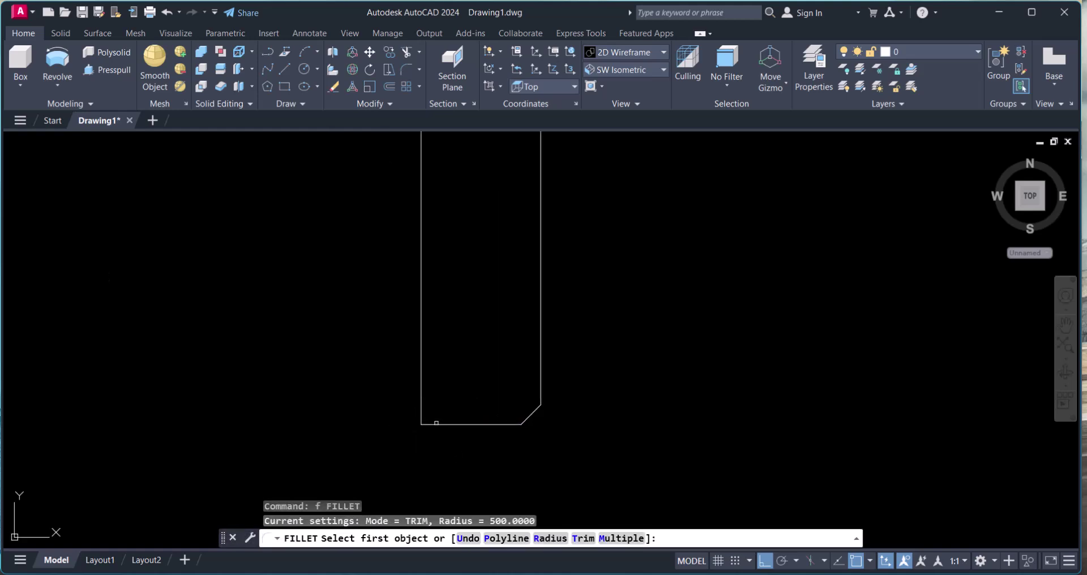
{"action": "left_click", "coordinate": [441, 425]}
{"action": "key", "text": "Escape"}
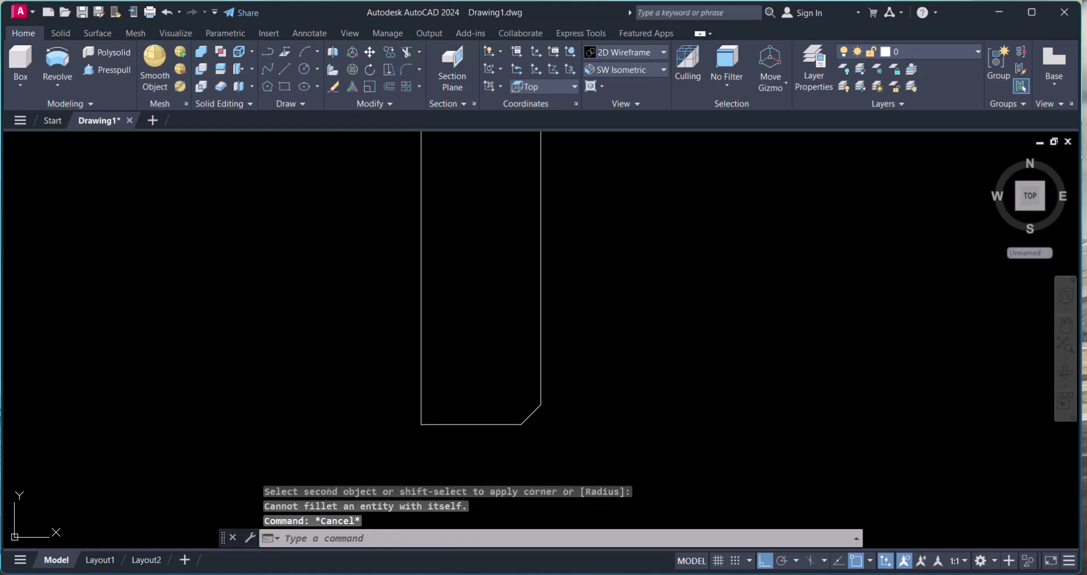
{"action": "key", "text": "Escape"}
Round the bottom-left corner of the profile with FILLET
{"action": "type", "text": "f"}
{"action": "key", "text": "Return"}
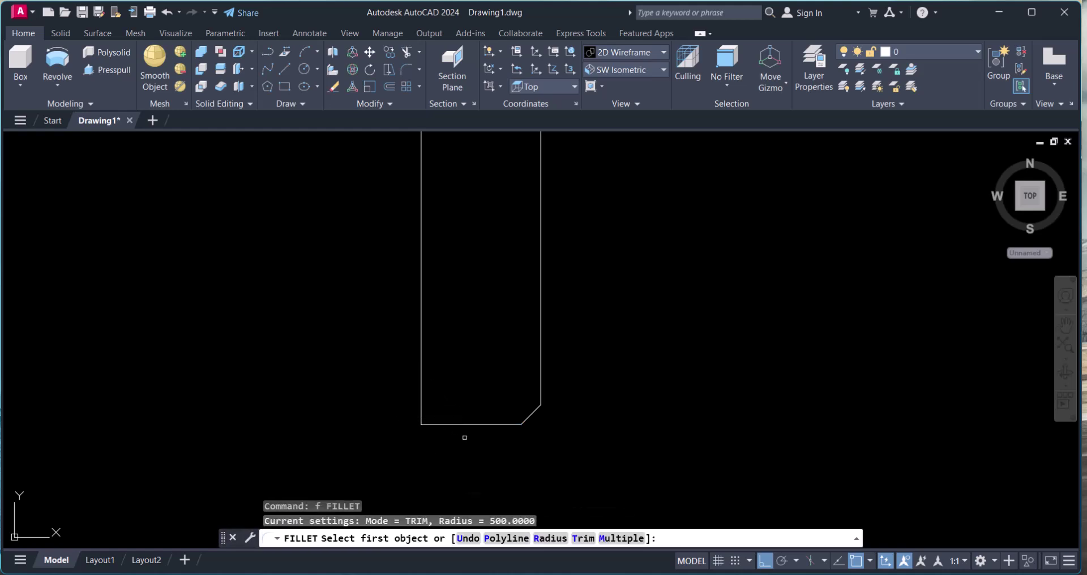
{"action": "left_click", "coordinate": [452, 425]}
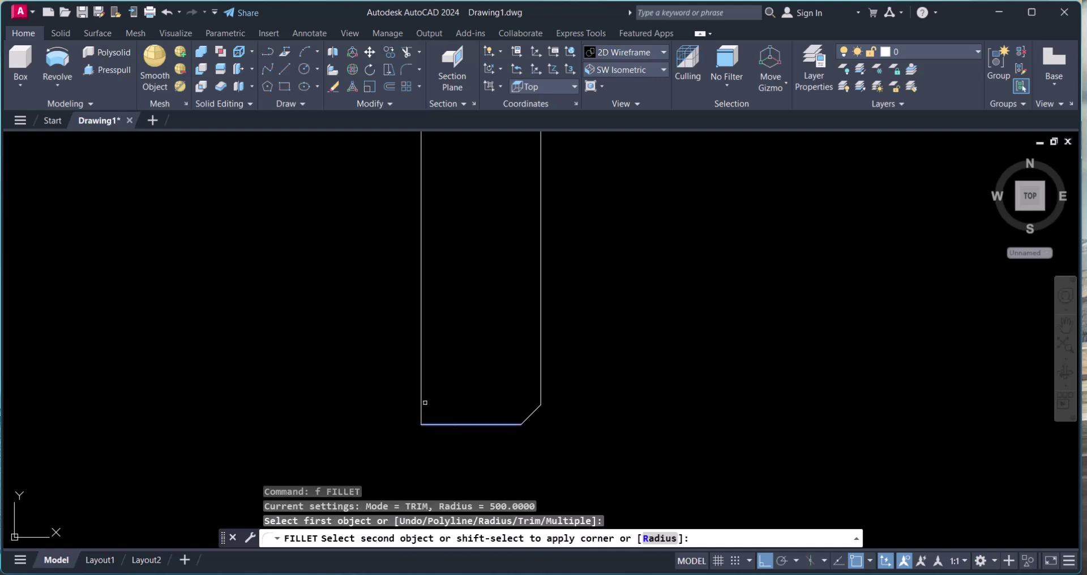
{"action": "left_click", "coordinate": [425, 403]}
{"action": "scroll", "coordinate": [425, 401], "scroll_direction": "down", "scroll_amount": 3}
{"action": "scroll", "coordinate": [400, 364], "scroll_direction": "down", "scroll_amount": 3}
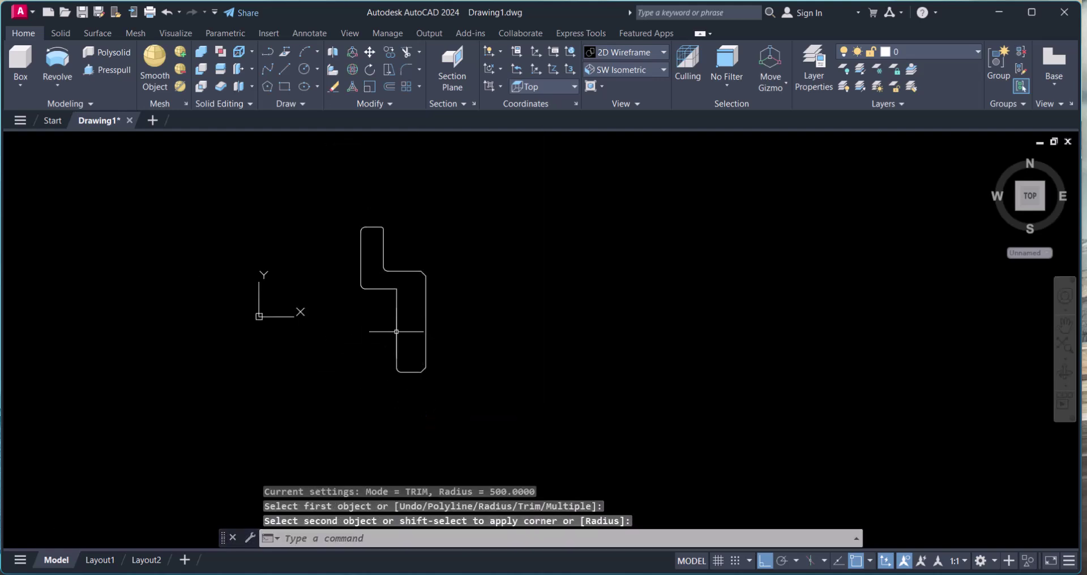
{"action": "key", "text": "Escape"}
{"action": "scroll", "coordinate": [397, 332], "scroll_direction": "up", "scroll_amount": 2}
{"action": "key", "text": "Escape"}
{"action": "scroll", "coordinate": [477, 354], "scroll_direction": "up", "scroll_amount": 1}
Select the profile's right vertical edge to check it, clearing each selection
{"action": "left_click", "coordinate": [493, 349]}
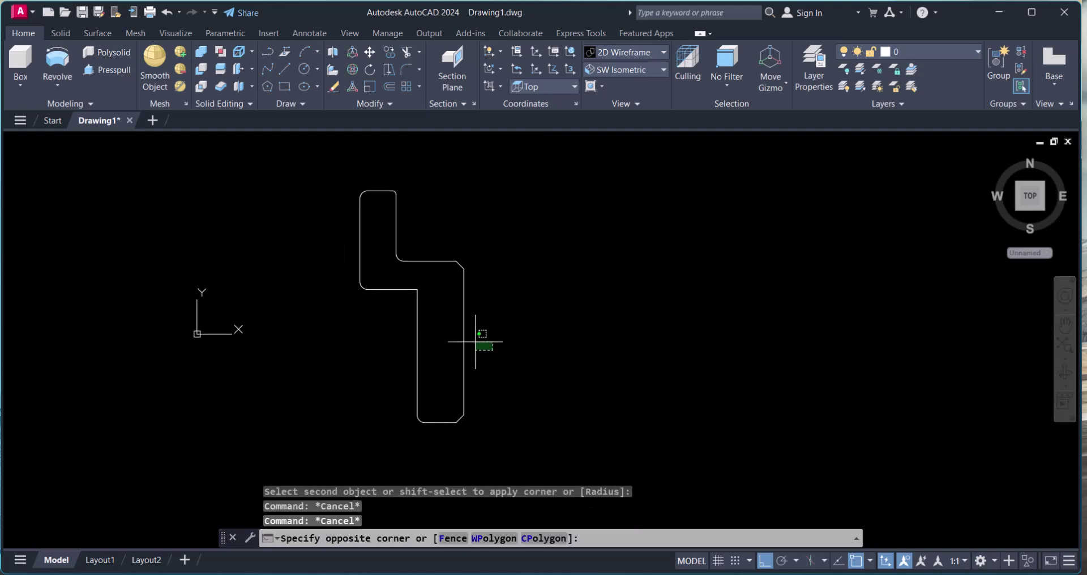
{"action": "left_click", "coordinate": [456, 337]}
{"action": "key", "text": "Escape"}
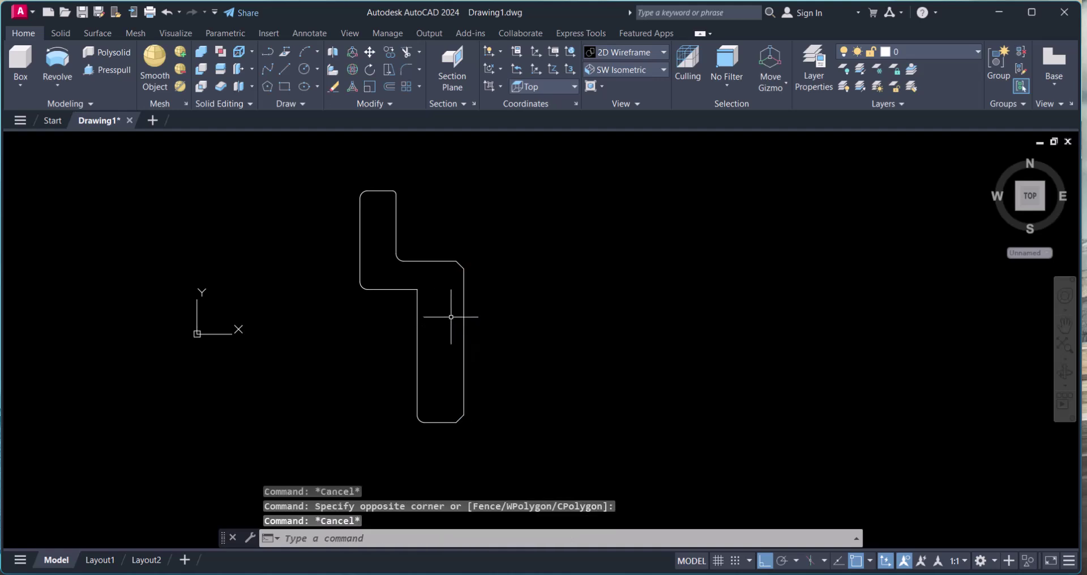
{"action": "scroll", "coordinate": [428, 281], "scroll_direction": "up", "scroll_amount": 2}
{"action": "left_click", "coordinate": [515, 361]}
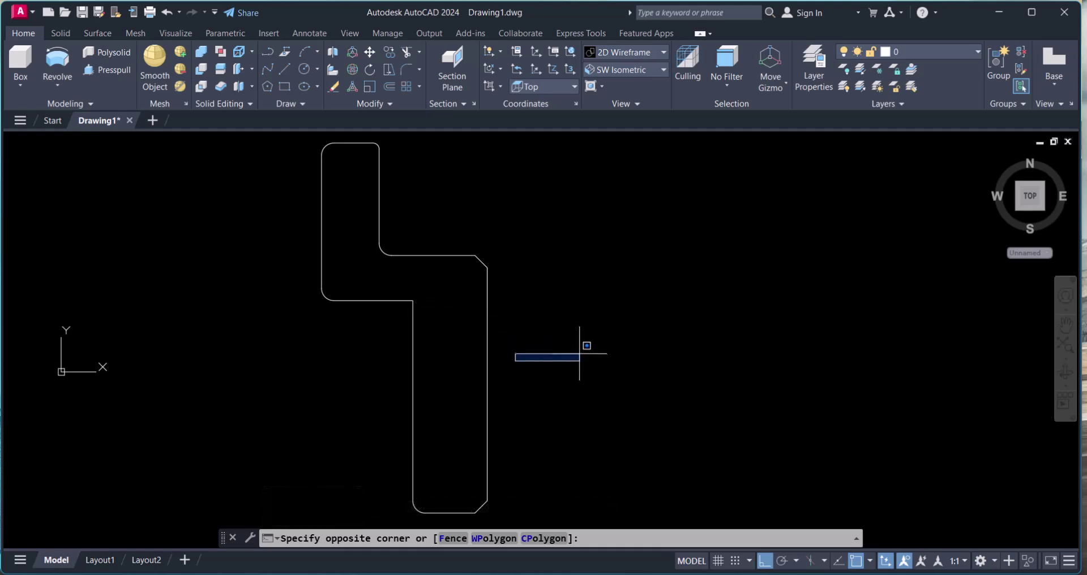
{"action": "key", "text": "Escape"}
{"action": "scroll", "coordinate": [565, 347], "scroll_direction": "down", "scroll_amount": 1}
{"action": "left_click", "coordinate": [537, 315]}
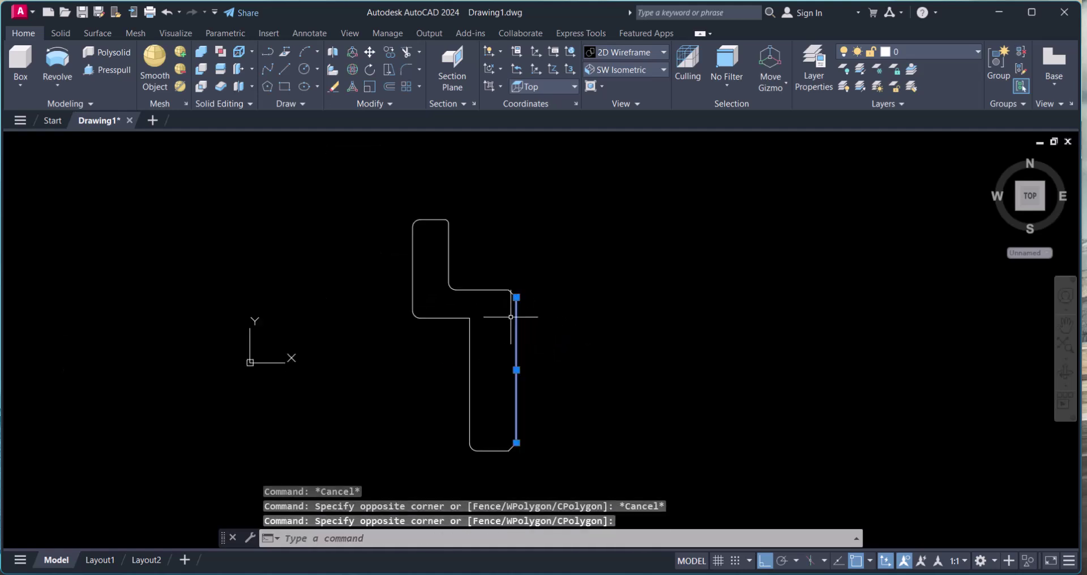
{"action": "key", "text": "Escape"}
{"action": "scroll", "coordinate": [517, 326], "scroll_direction": "up", "scroll_amount": 2}
{"action": "left_click", "coordinate": [539, 339]}
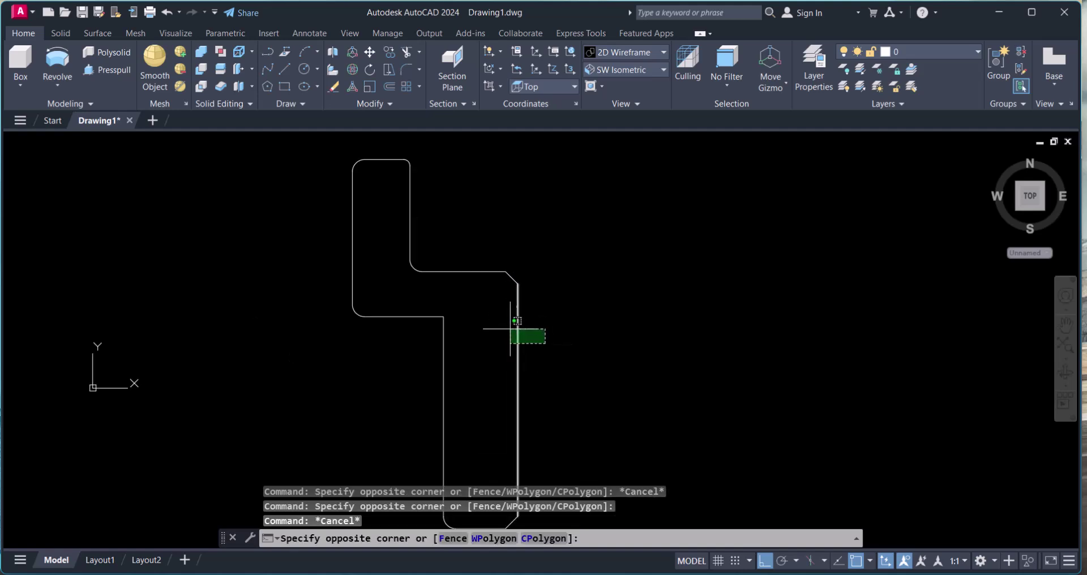
{"action": "key", "text": "Escape"}
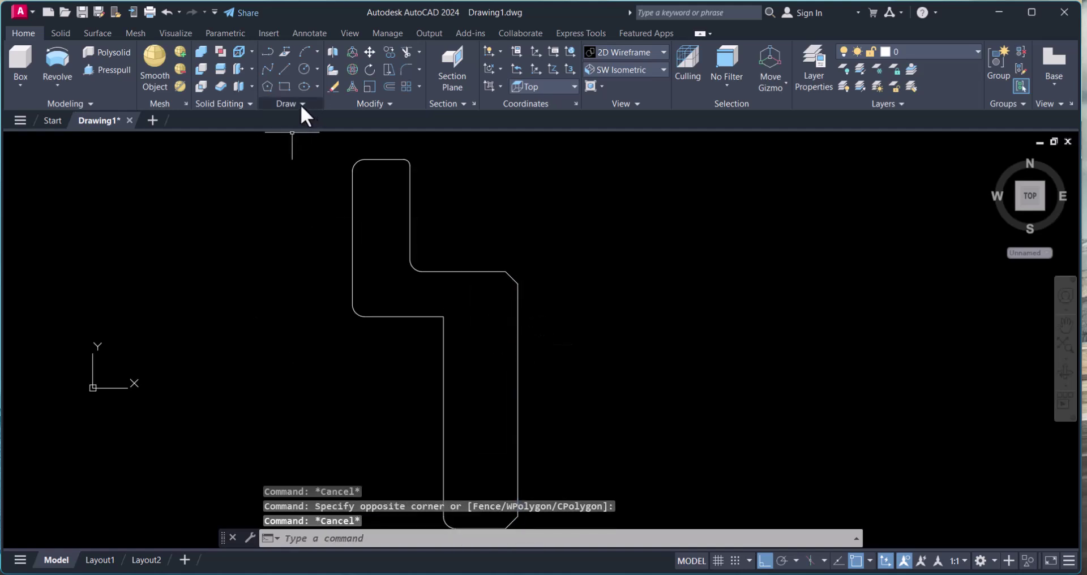
{"action": "left_click", "coordinate": [302, 104]}
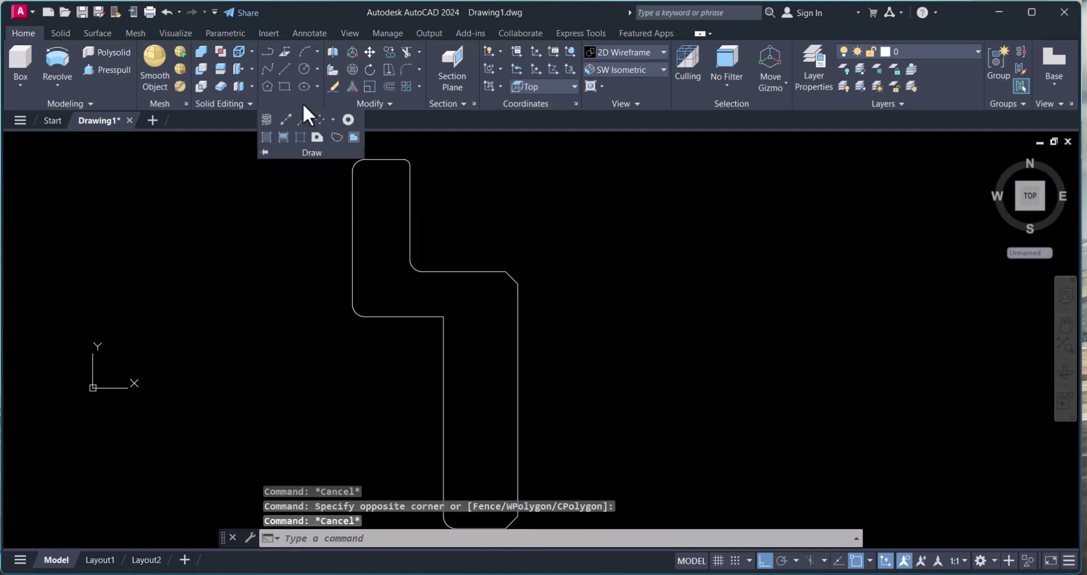
{"action": "left_click", "coordinate": [317, 140]}
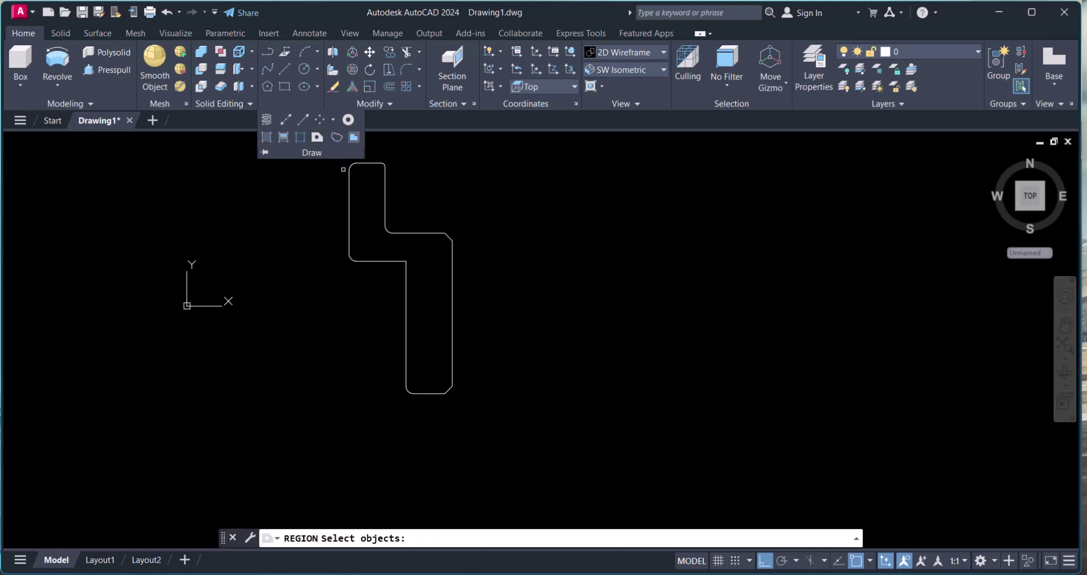
{"action": "scroll", "coordinate": [342, 179], "scroll_direction": "down", "scroll_amount": 2}
{"action": "left_click", "coordinate": [321, 157]}
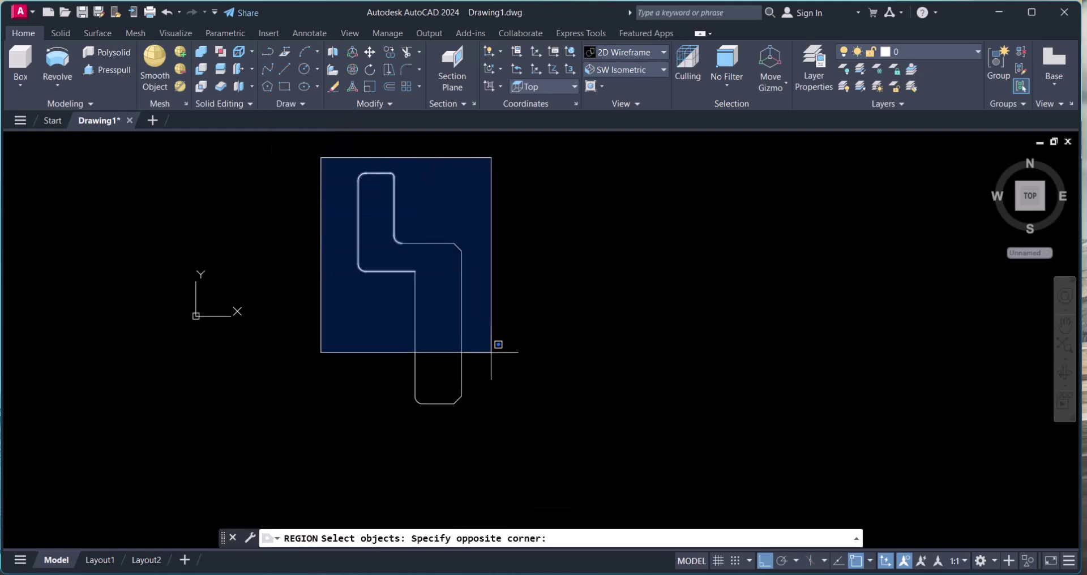
{"action": "left_click", "coordinate": [507, 437]}
{"action": "key", "text": "Return"}
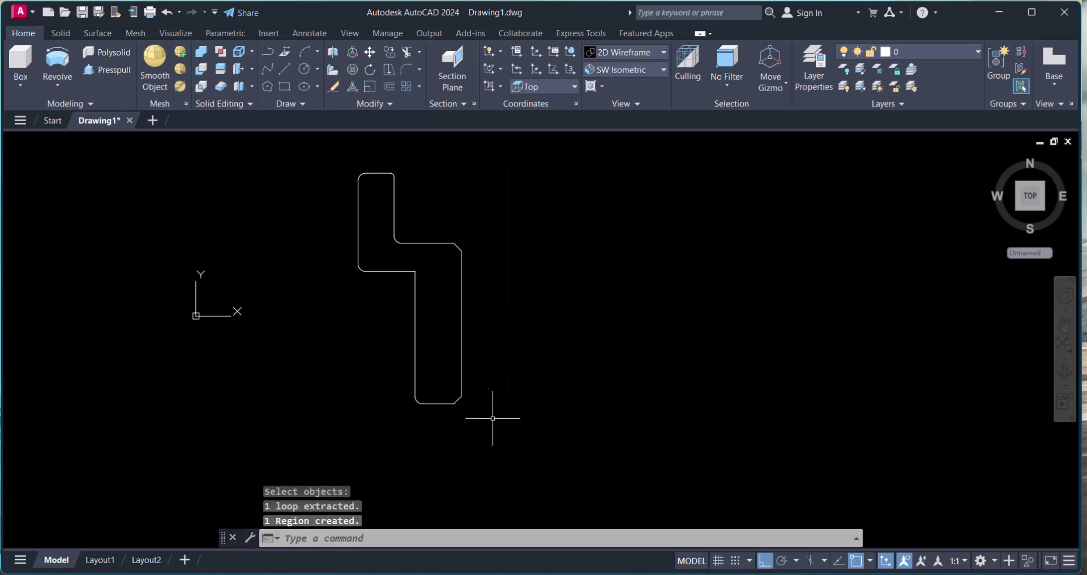
{"action": "left_click", "coordinate": [485, 407]}
{"action": "left_click", "coordinate": [432, 367]}
{"action": "key", "text": "Escape"}
{"action": "left_click", "coordinate": [511, 358]}
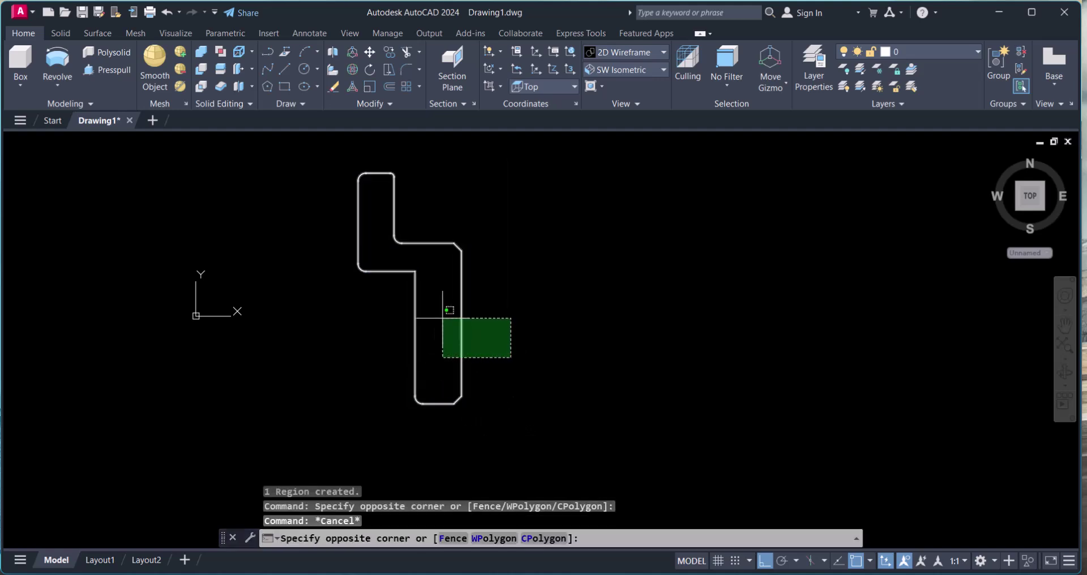
{"action": "key", "text": "Escape"}
{"action": "middle_click_drag", "start_coordinate": [503, 340], "coordinate": [483, 363]}
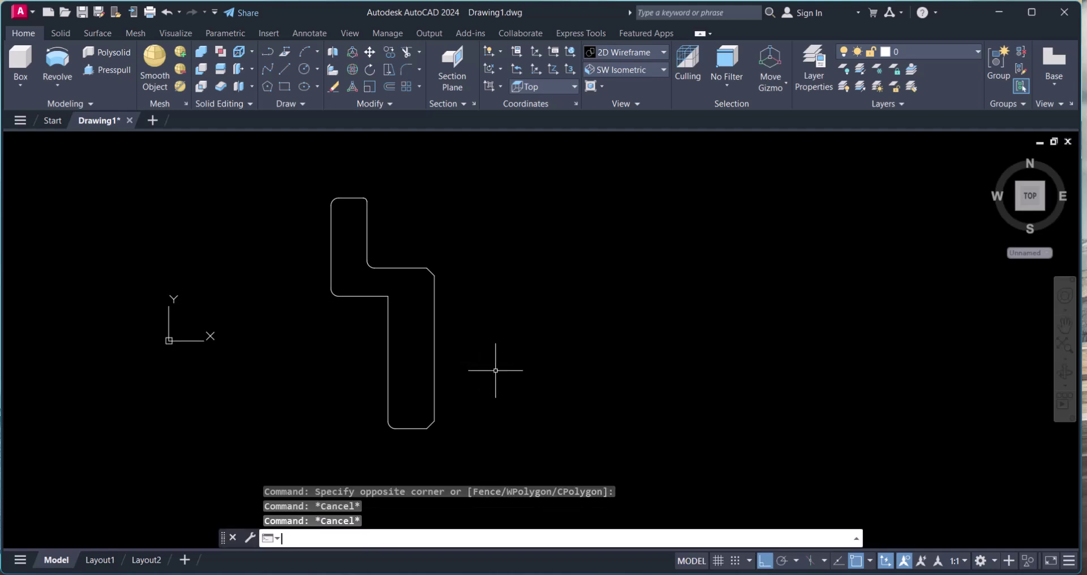
Draw one long vertical line right of the profile as the revolve axis
{"action": "type", "text": "l"}
{"action": "key", "text": "Return"}
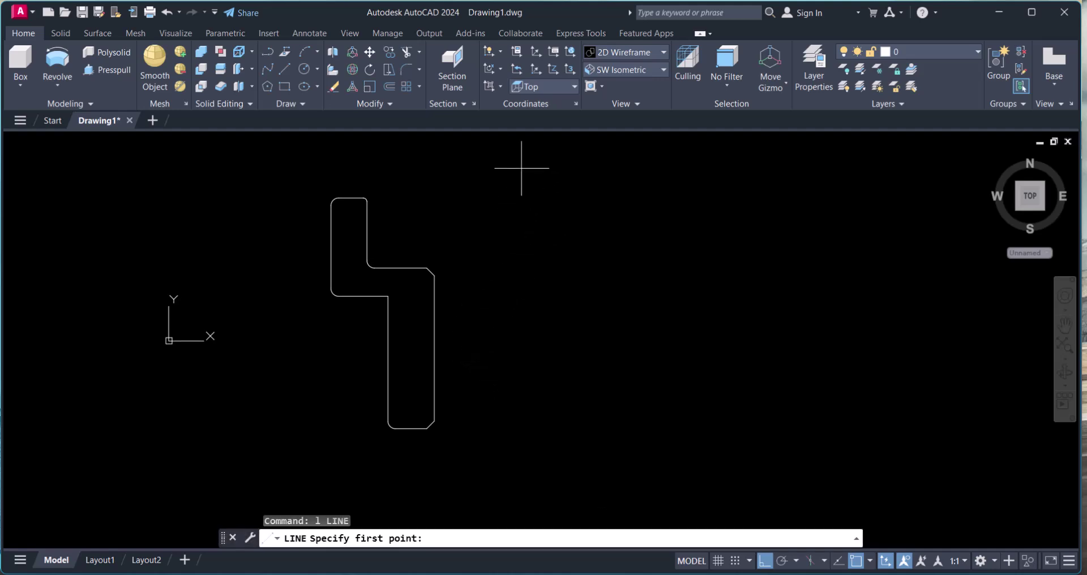
{"action": "left_click", "coordinate": [528, 164]}
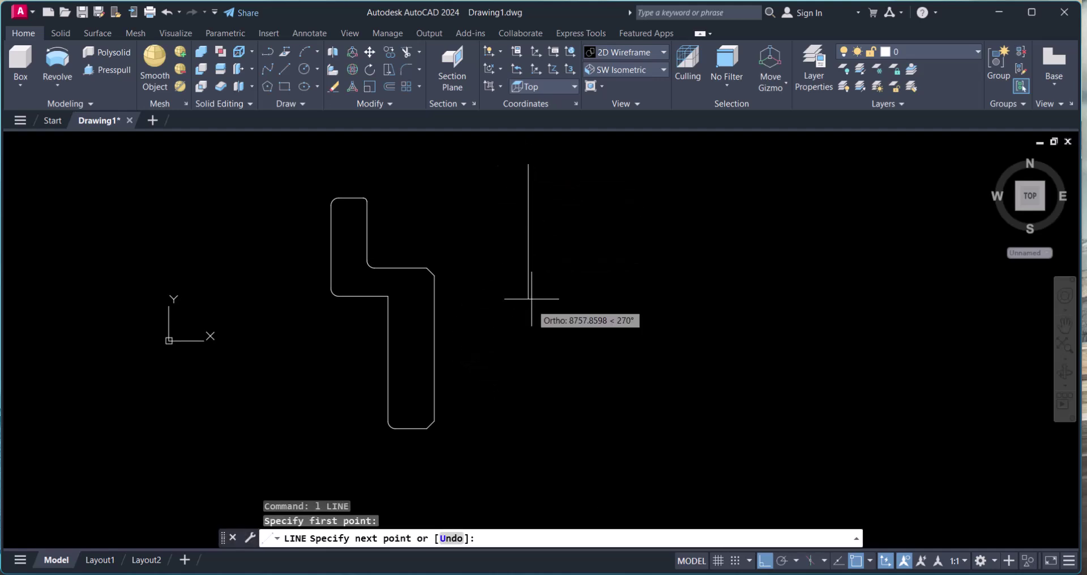
{"action": "left_click", "coordinate": [588, 459]}
{"action": "key", "text": "Escape"}
{"action": "left_click", "coordinate": [548, 352]}
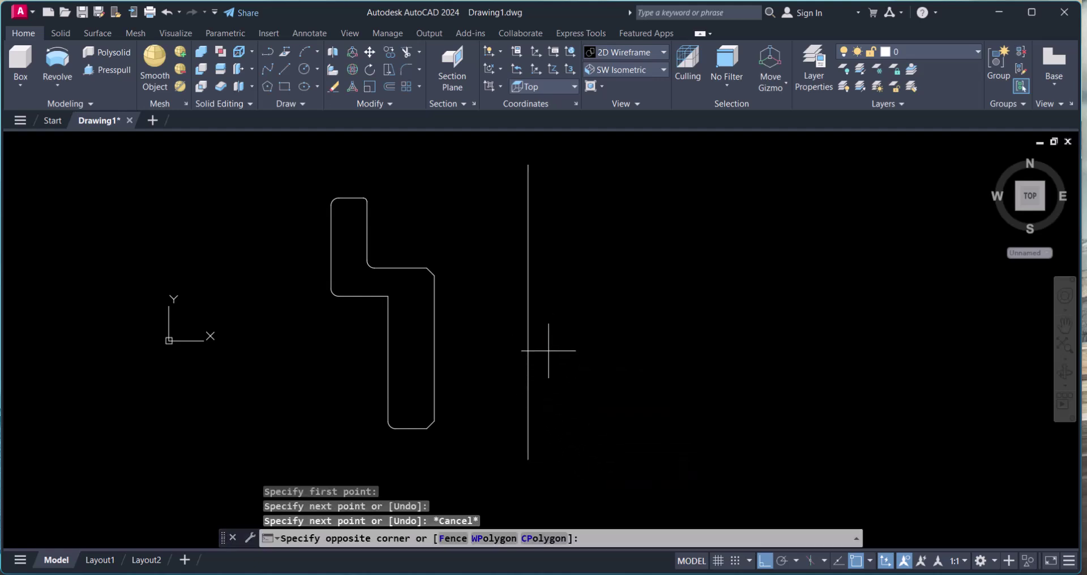
{"action": "key", "text": "Escape"}
{"action": "key", "text": "Escape"}
{"action": "key", "text": "Escape"}
{"action": "key", "text": "Escape"}
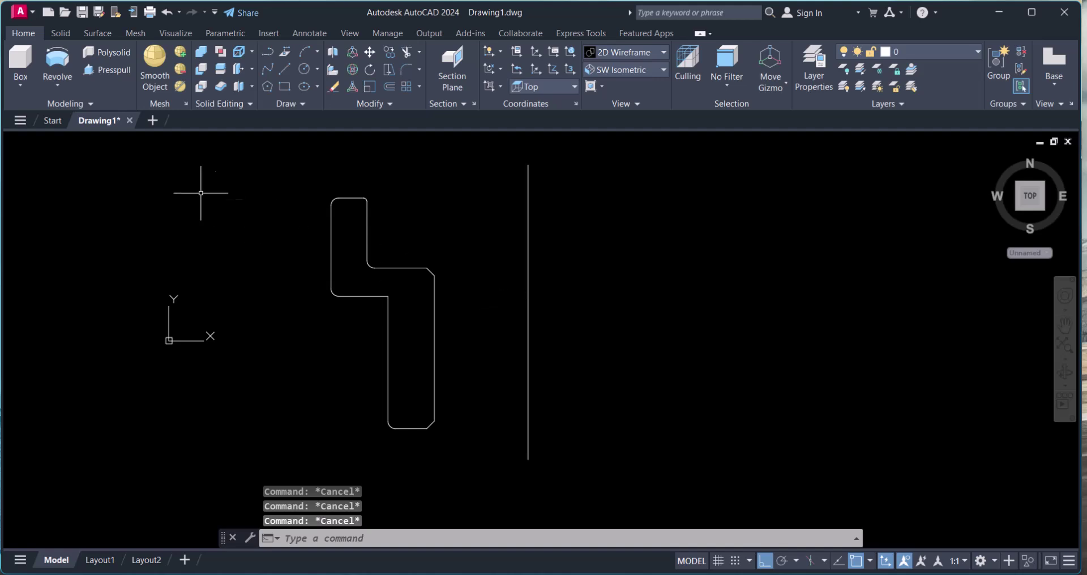
Revolve the profile 180 degrees about the vertical line using Revolve
{"action": "left_click", "coordinate": [57, 85]}
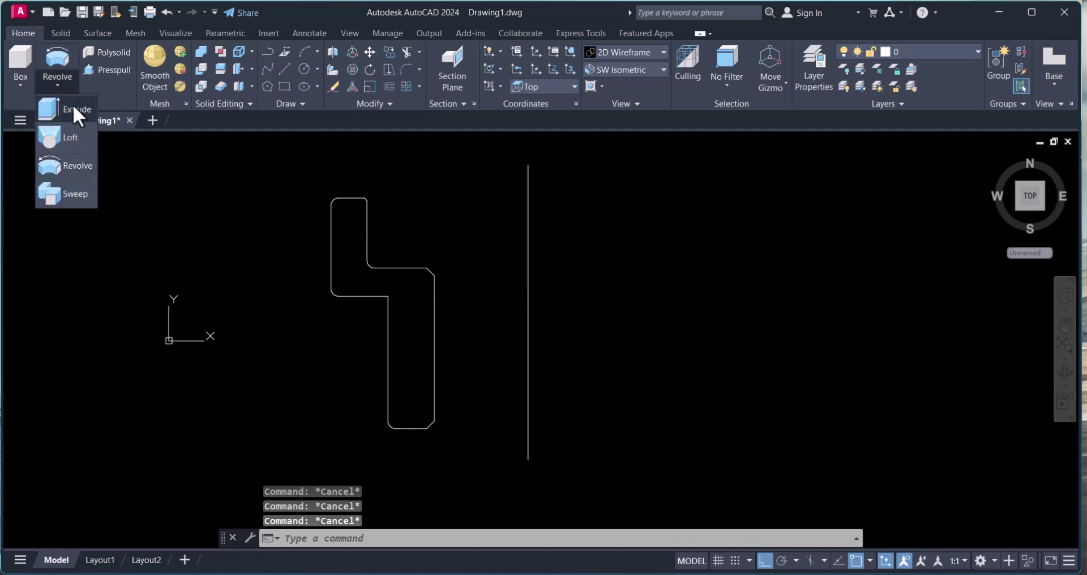
{"action": "left_click", "coordinate": [81, 164]}
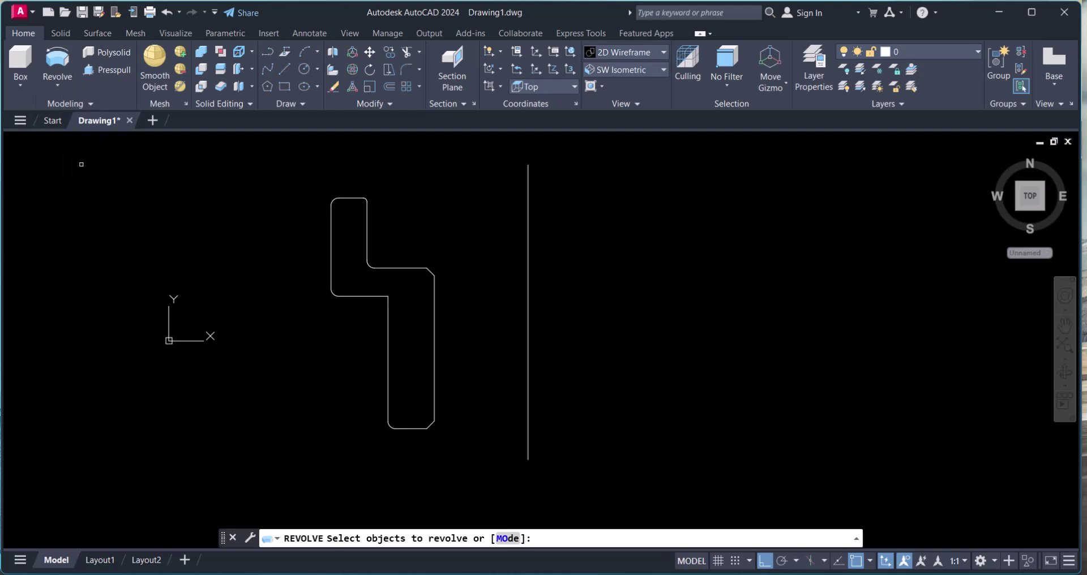
{"action": "left_click", "coordinate": [365, 248]}
{"action": "right_click", "coordinate": [367, 250]}
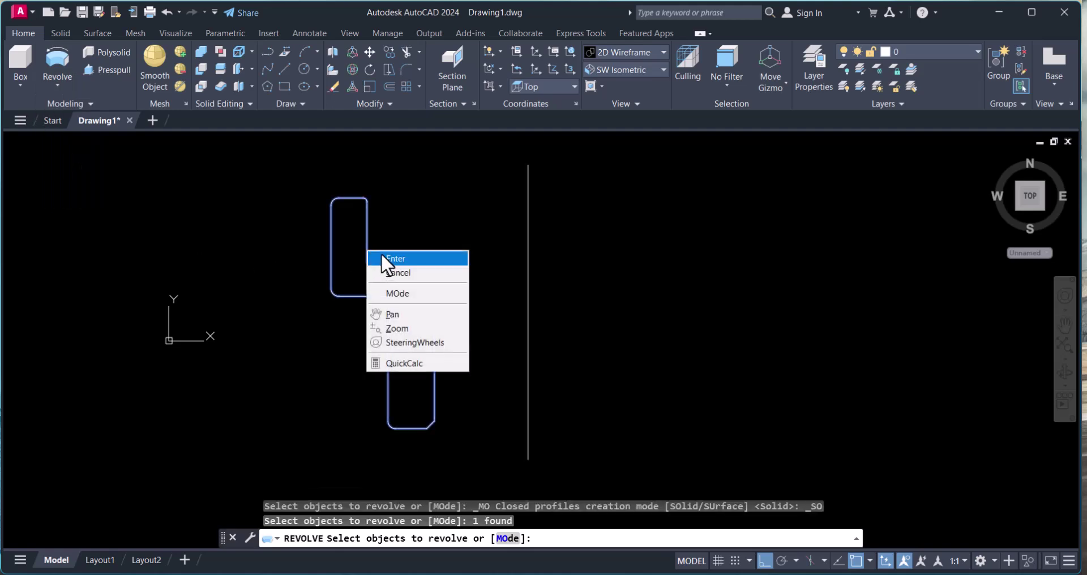
{"action": "left_click", "coordinate": [382, 258]}
{"action": "key", "text": "Return"}
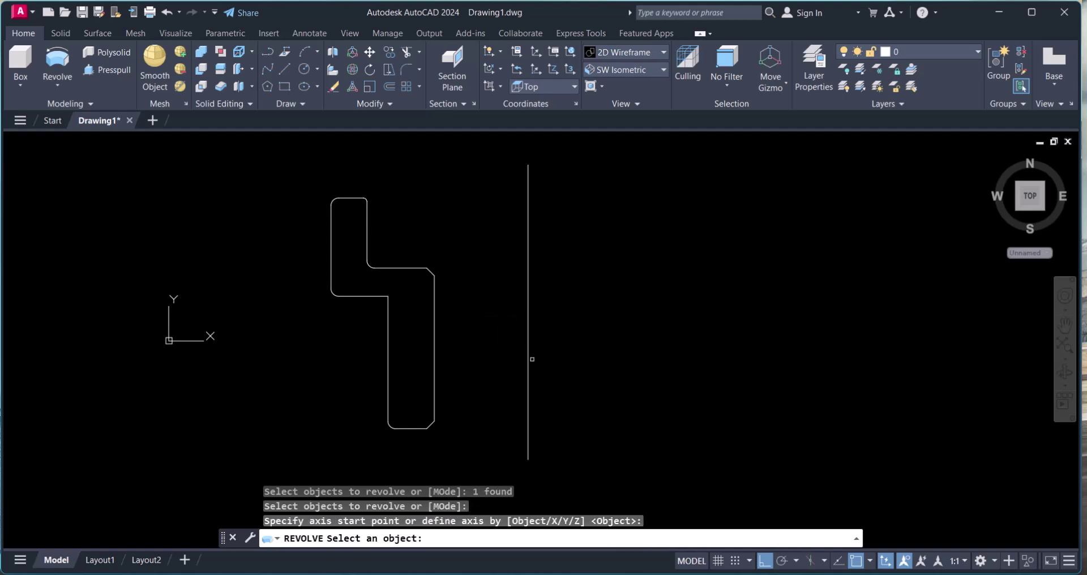
{"action": "left_click", "coordinate": [529, 366]}
{"action": "type", "text": "180"}
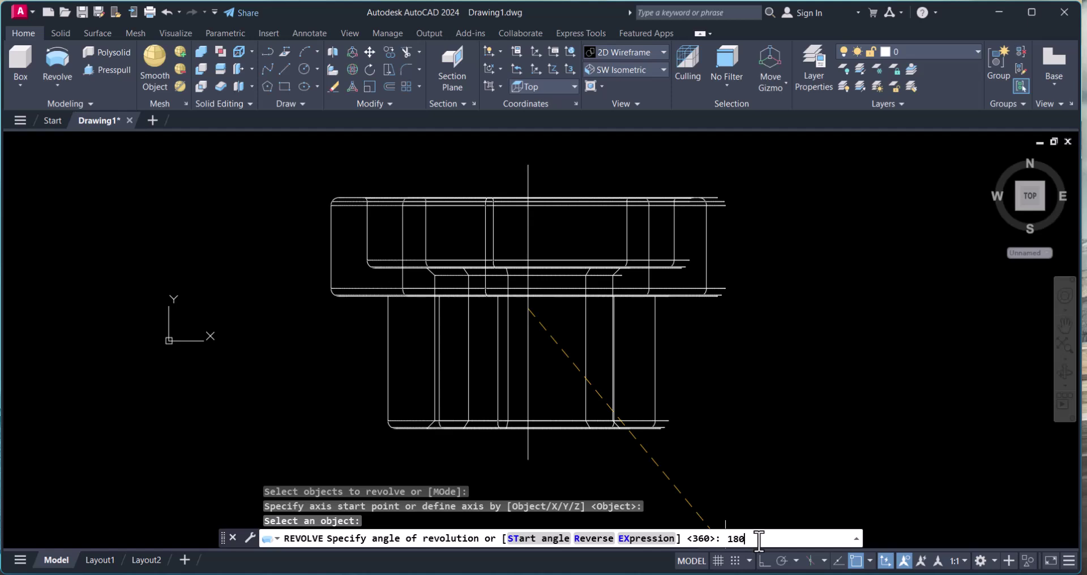
{"action": "key", "text": "Return"}
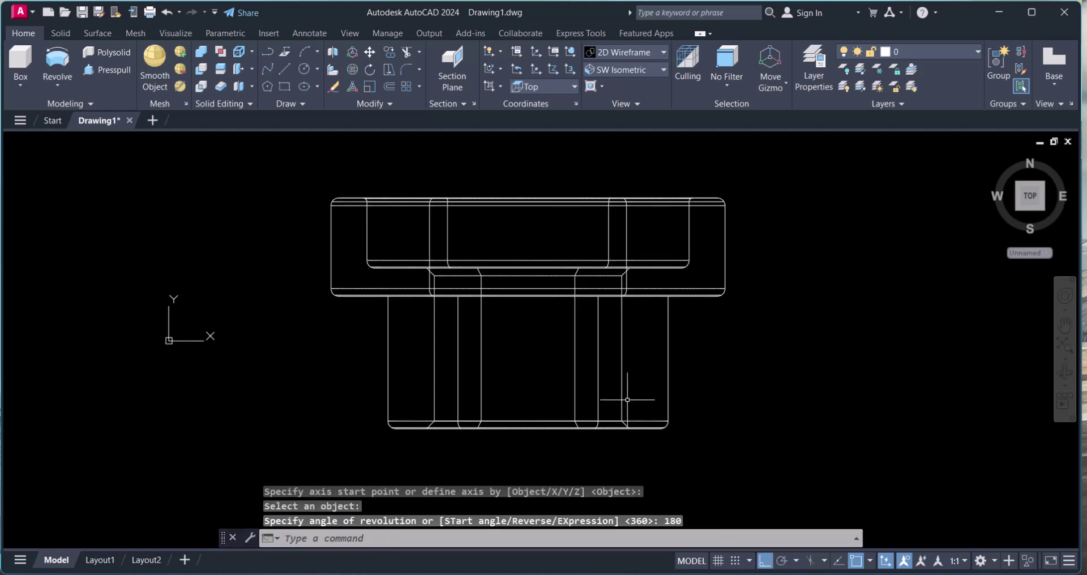
{"action": "key", "text": "Escape"}
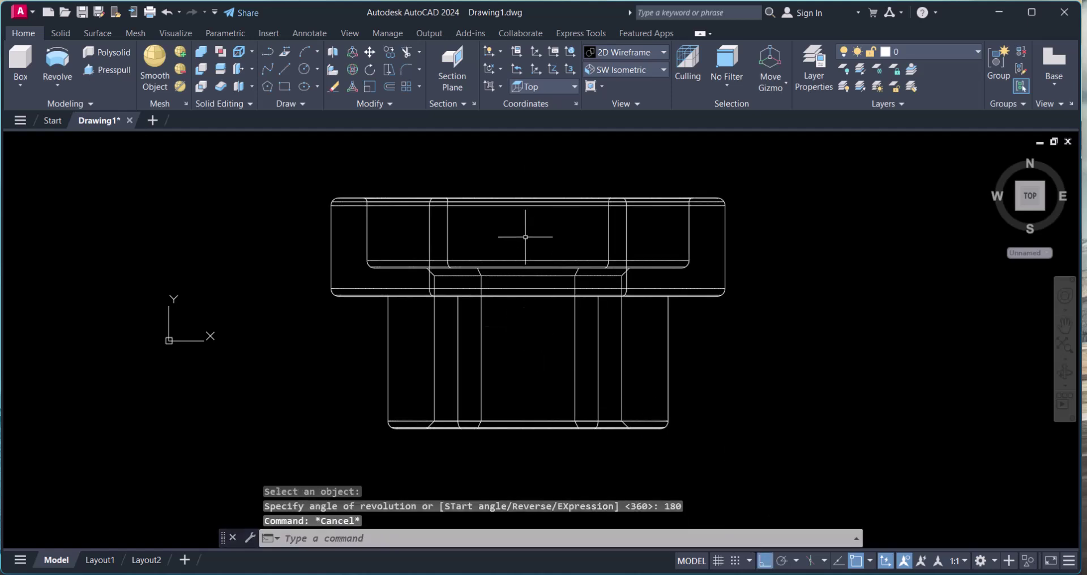
Set Conceptual visual style and SW Isometric view, then orbit the half-bushing
{"action": "left_click", "coordinate": [613, 53]}
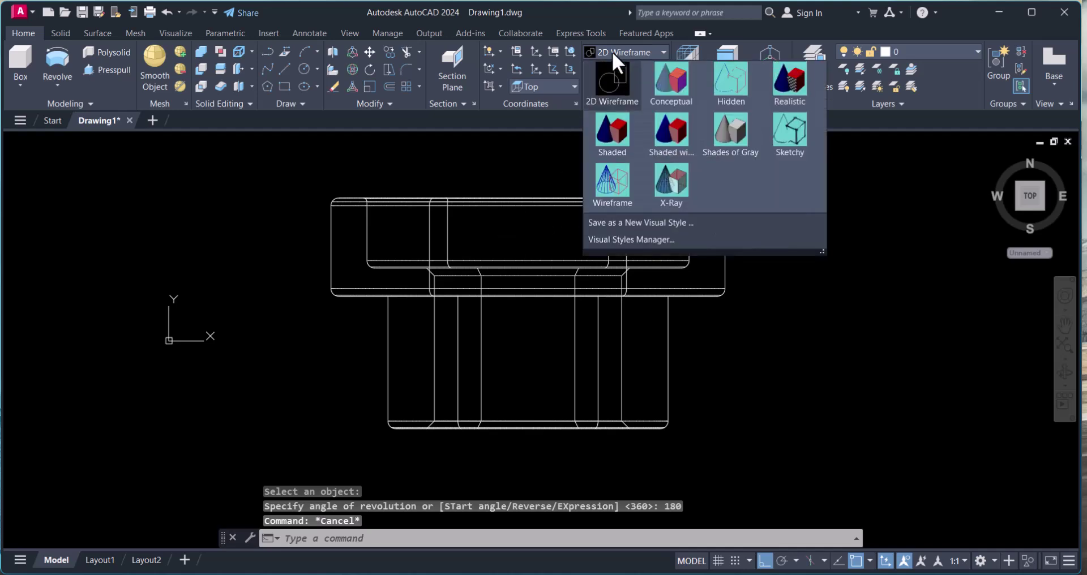
{"action": "left_click", "coordinate": [670, 84]}
{"action": "left_click", "coordinate": [641, 69]}
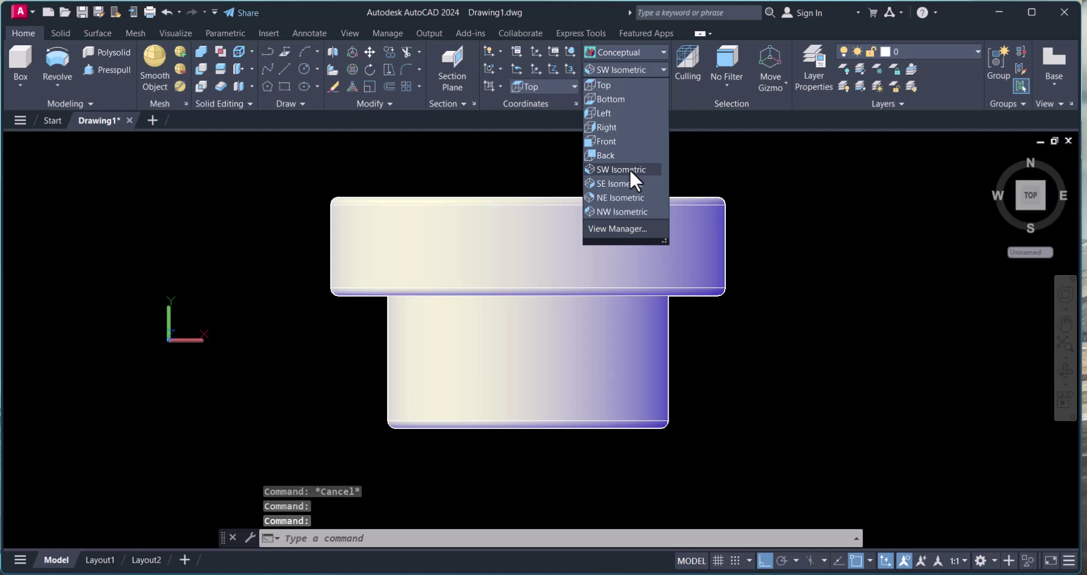
{"action": "left_click", "coordinate": [630, 169]}
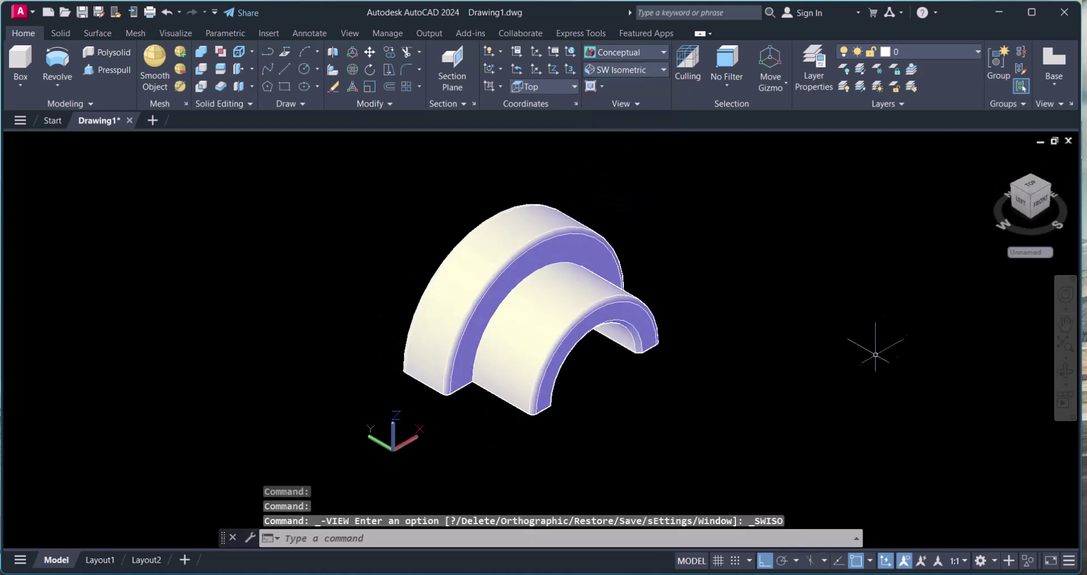
{"action": "left_click", "coordinate": [1063, 373]}
{"action": "mouse_move", "coordinate": [575, 335]}
{"action": "left_mouse_down"}
{"action": "mouse_move", "coordinate": [734, 260]}
{"action": "mouse_move", "coordinate": [671, 306]}
{"action": "mouse_move", "coordinate": [535, 289]}
{"action": "mouse_move", "coordinate": [510, 267]}
{"action": "mouse_move", "coordinate": [469, 311]}
{"action": "mouse_move", "coordinate": [468, 334]}
{"action": "mouse_move", "coordinate": [633, 345]}
{"action": "mouse_move", "coordinate": [716, 320]}
{"action": "mouse_move", "coordinate": [772, 235]}
{"action": "mouse_move", "coordinate": [436, 262]}
{"action": "mouse_move", "coordinate": [464, 267]}
{"action": "mouse_move", "coordinate": [486, 323]}
{"action": "mouse_move", "coordinate": [470, 233]}
{"action": "mouse_move", "coordinate": [508, 301]}
{"action": "mouse_move", "coordinate": [578, 349]}
{"action": "mouse_move", "coordinate": [537, 369]}
{"action": "left_mouse_up"}
Set the solid's angle of revolution to 270 in the Properties palette
{"action": "key", "text": "Escape"}
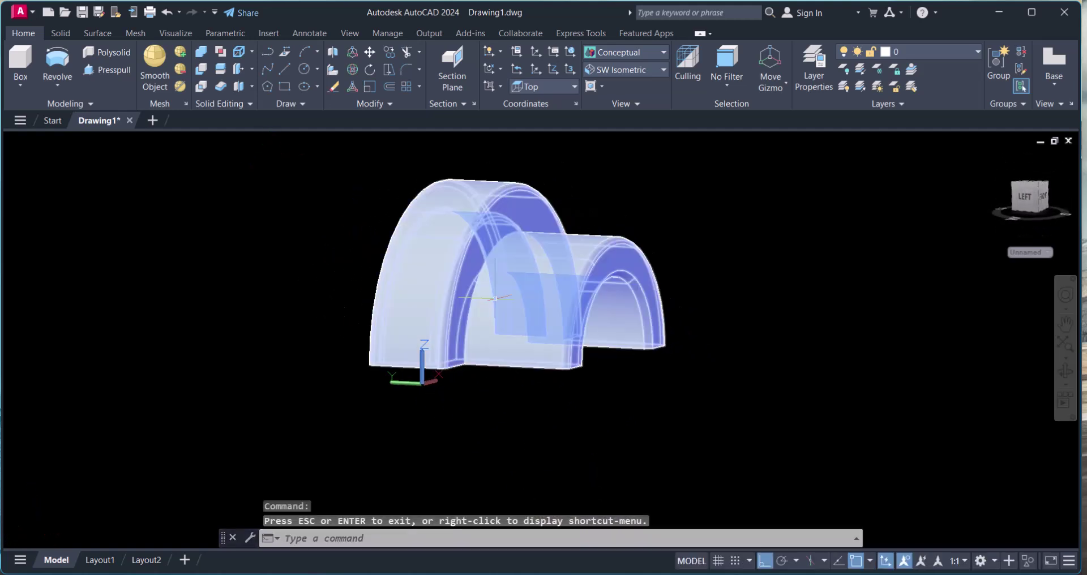
{"action": "right_click", "coordinate": [495, 301]}
{"action": "key", "text": "Escape"}
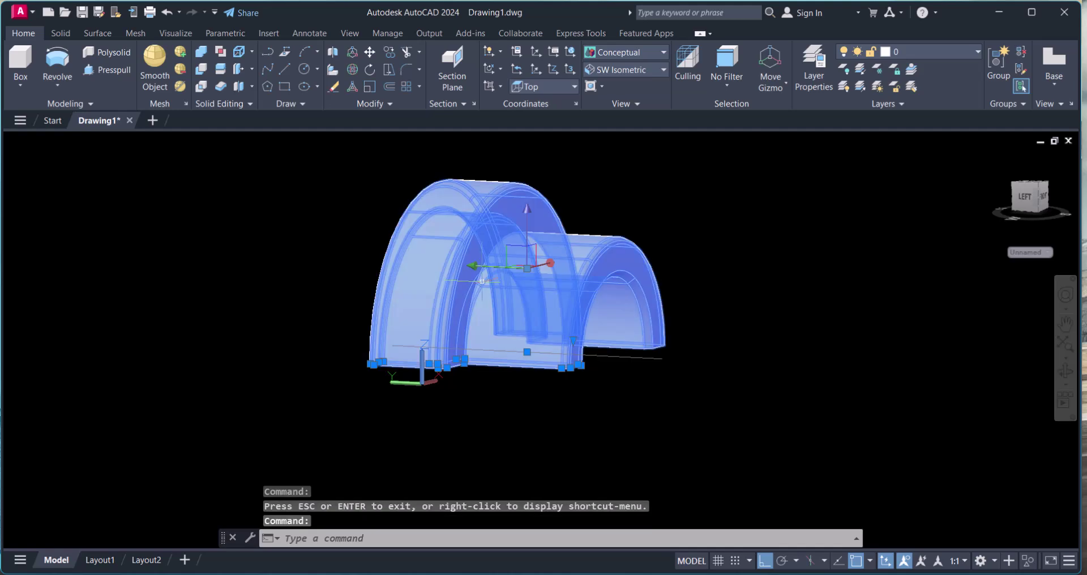
{"action": "type", "text": "ch"}
{"action": "key", "text": "Return"}
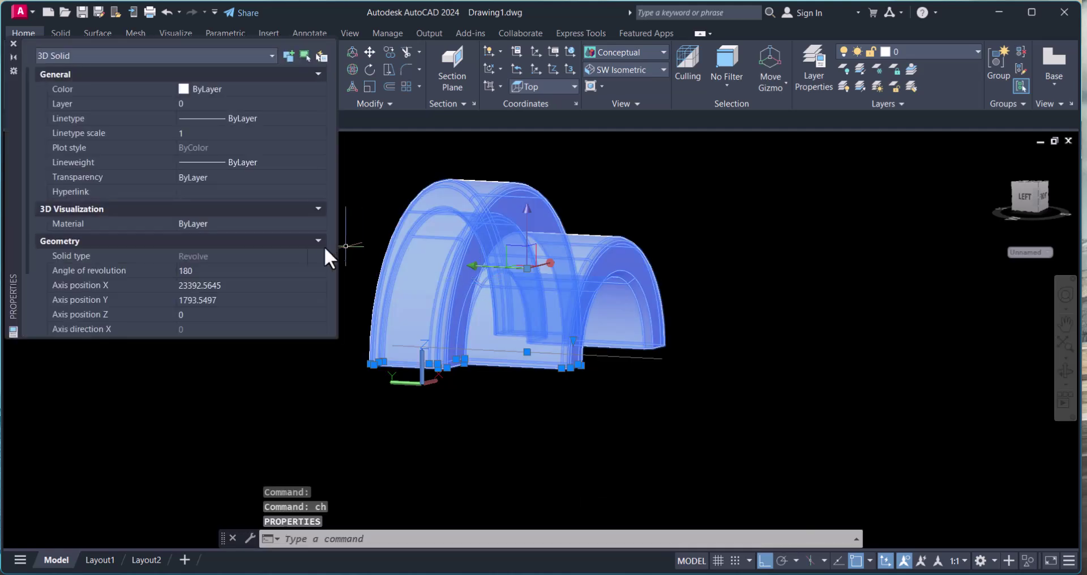
{"action": "left_click", "coordinate": [206, 270]}
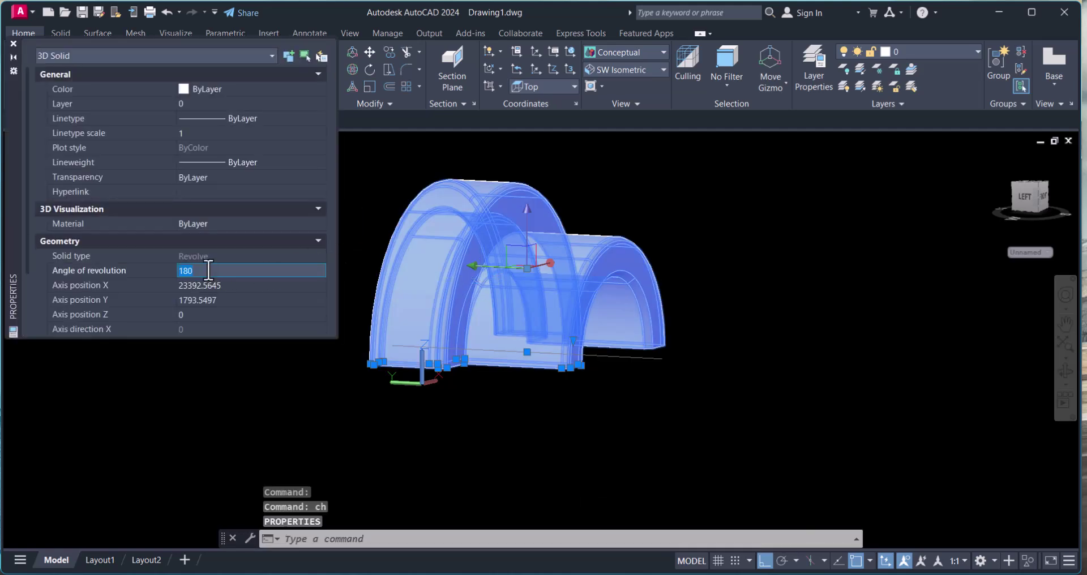
{"action": "type", "text": "270"}
{"action": "key", "text": "Tab"}
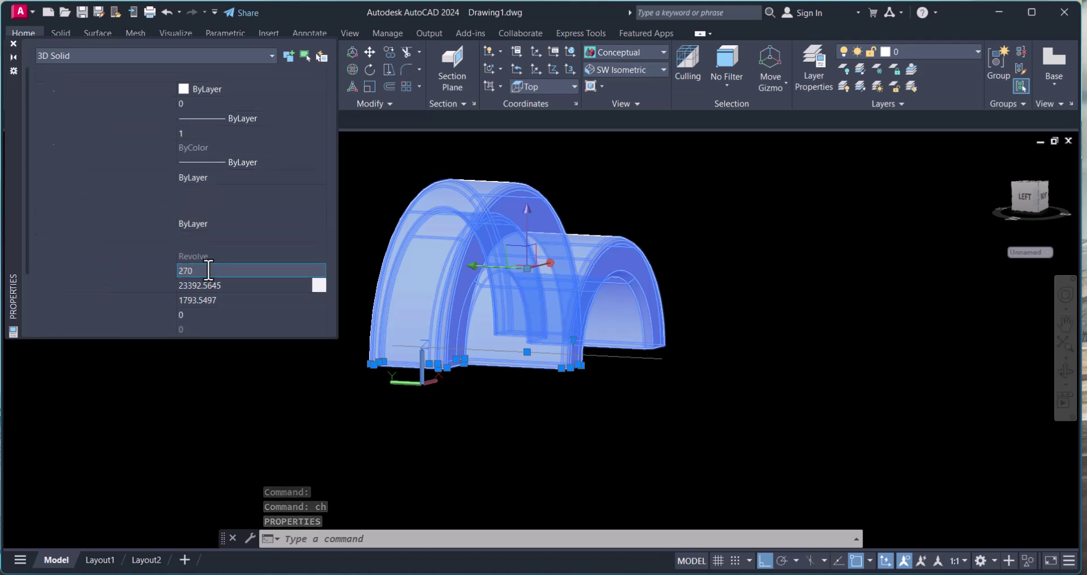
Close Properties, deselect, and orbit the three-quarter bushing
{"action": "left_click", "coordinate": [14, 43]}
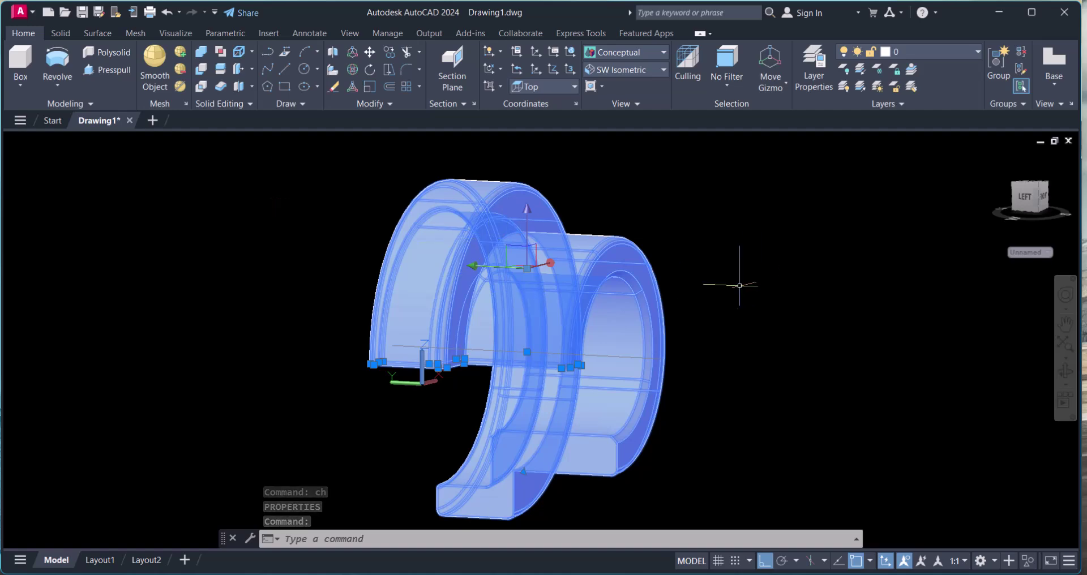
{"action": "key", "text": "Escape"}
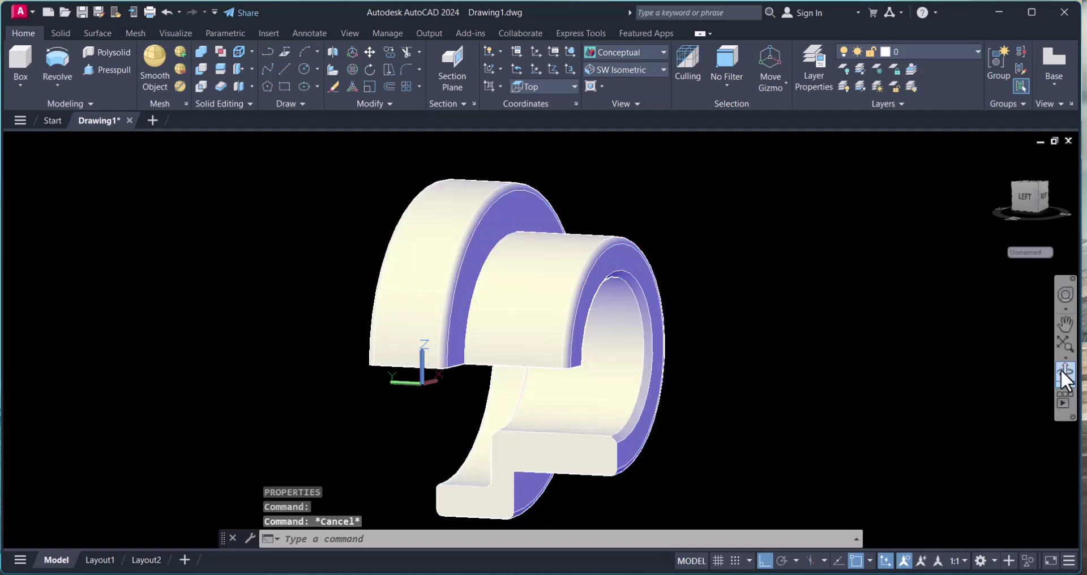
{"action": "left_click", "coordinate": [1067, 378]}
{"action": "mouse_move", "coordinate": [602, 351]}
{"action": "left_mouse_down"}
{"action": "mouse_move", "coordinate": [556, 274]}
{"action": "mouse_move", "coordinate": [718, 299]}
{"action": "mouse_move", "coordinate": [652, 409]}
{"action": "mouse_move", "coordinate": [532, 359]}
{"action": "mouse_move", "coordinate": [495, 306]}
{"action": "mouse_move", "coordinate": [538, 248]}
{"action": "mouse_move", "coordinate": [718, 293]}
{"action": "mouse_move", "coordinate": [762, 337]}
{"action": "mouse_move", "coordinate": [707, 376]}
{"action": "mouse_move", "coordinate": [544, 311]}
{"action": "left_mouse_up"}
Show the bushing in 2D Wireframe from the Top view and pan it into place
{"action": "key", "text": "Escape"}
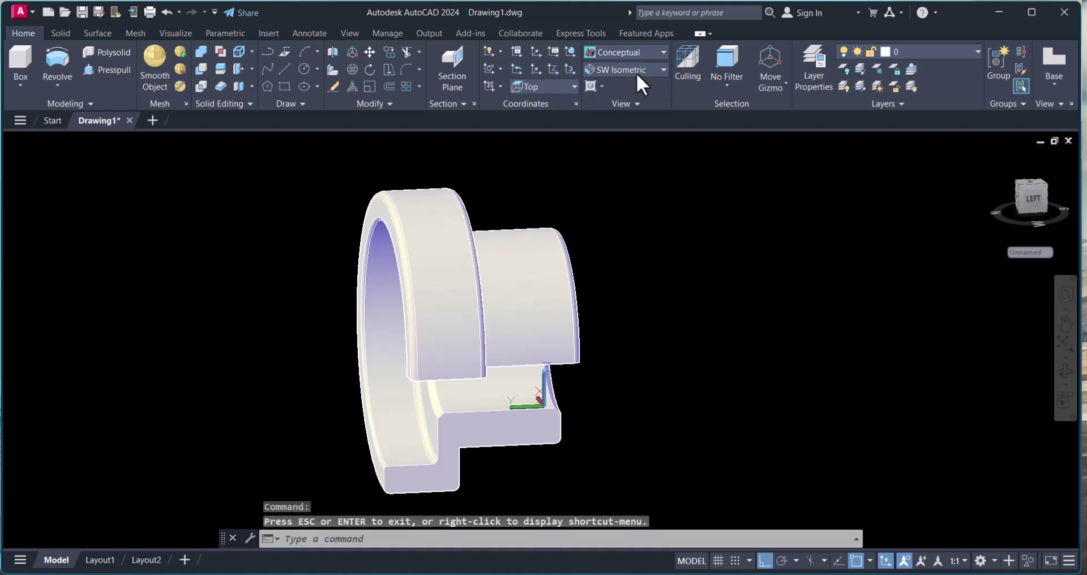
{"action": "left_click", "coordinate": [640, 50]}
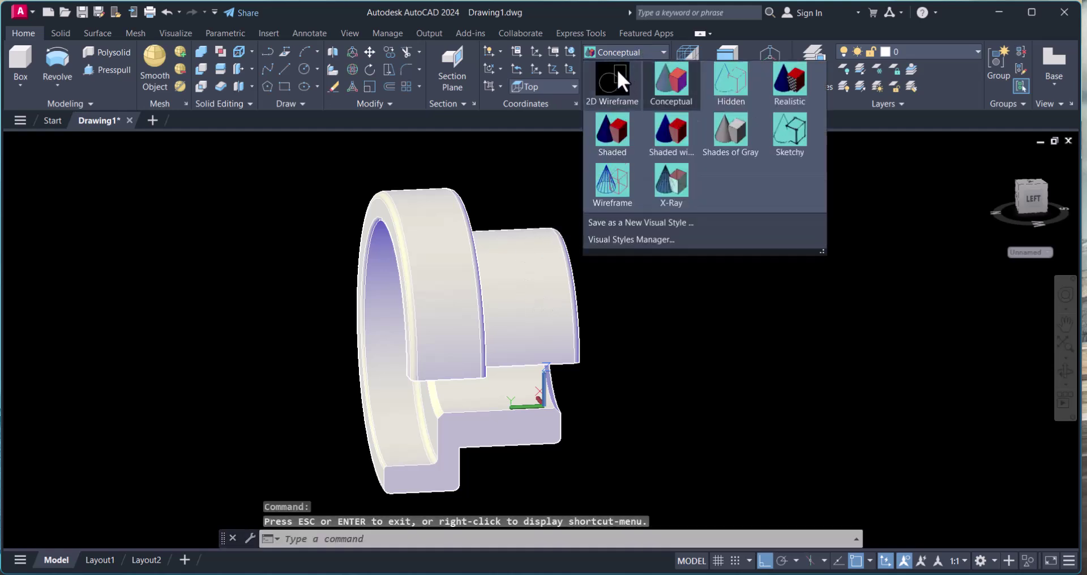
{"action": "left_click", "coordinate": [617, 70]}
{"action": "left_click", "coordinate": [614, 70]}
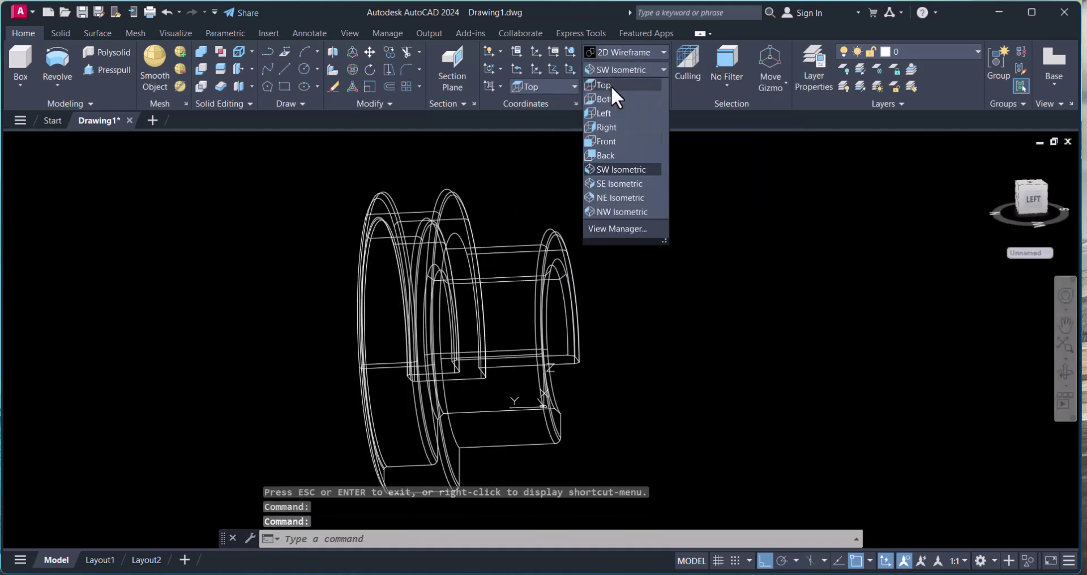
{"action": "scroll", "coordinate": [533, 204], "scroll_direction": "down", "scroll_amount": 3}
{"action": "scroll", "coordinate": [605, 242], "scroll_direction": "down", "scroll_amount": 2}
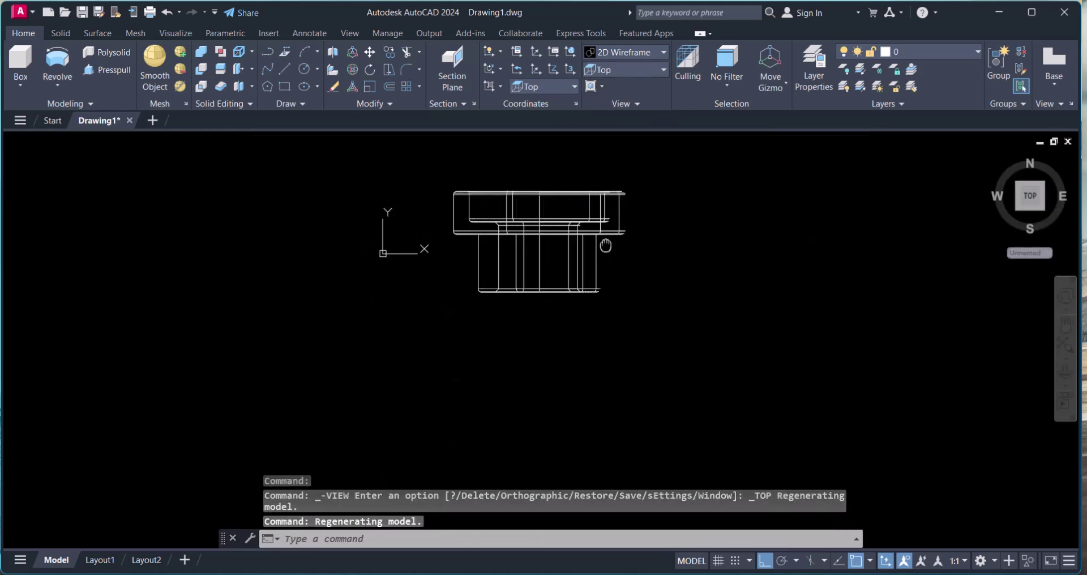
{"action": "middle_click_drag", "start_coordinate": [604, 243], "coordinate": [445, 242]}
{"action": "scroll", "coordinate": [505, 320], "scroll_direction": "up", "scroll_amount": 2}
{"action": "middle_click_drag", "start_coordinate": [505, 320], "coordinate": [427, 348]}
{"action": "key", "text": "Escape"}
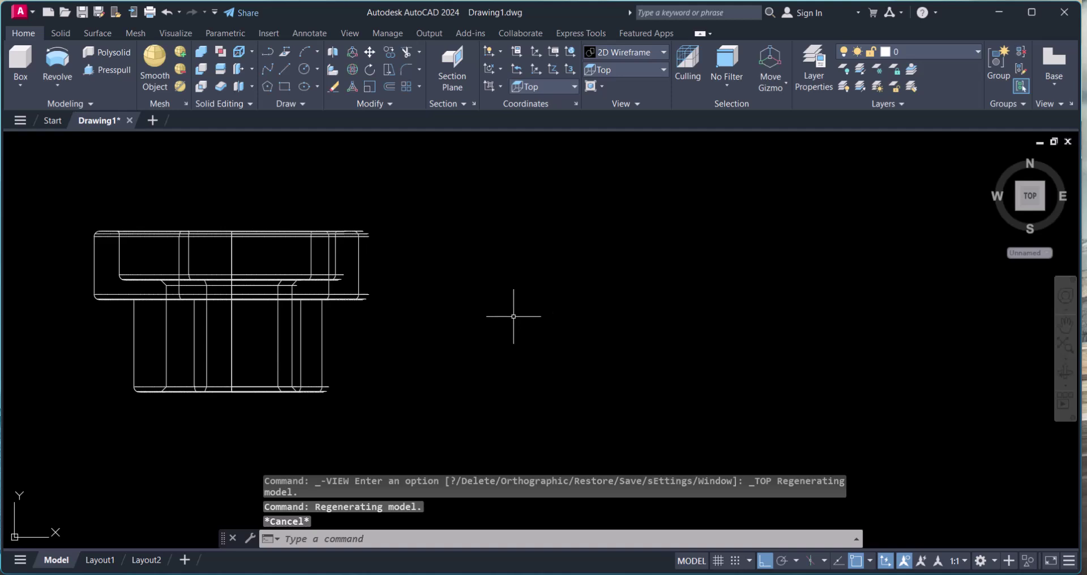
Draw a rectangle with REC to the right of the top-view bushing and zoom in
{"action": "type", "text": "rec"}
{"action": "key", "text": "Return"}
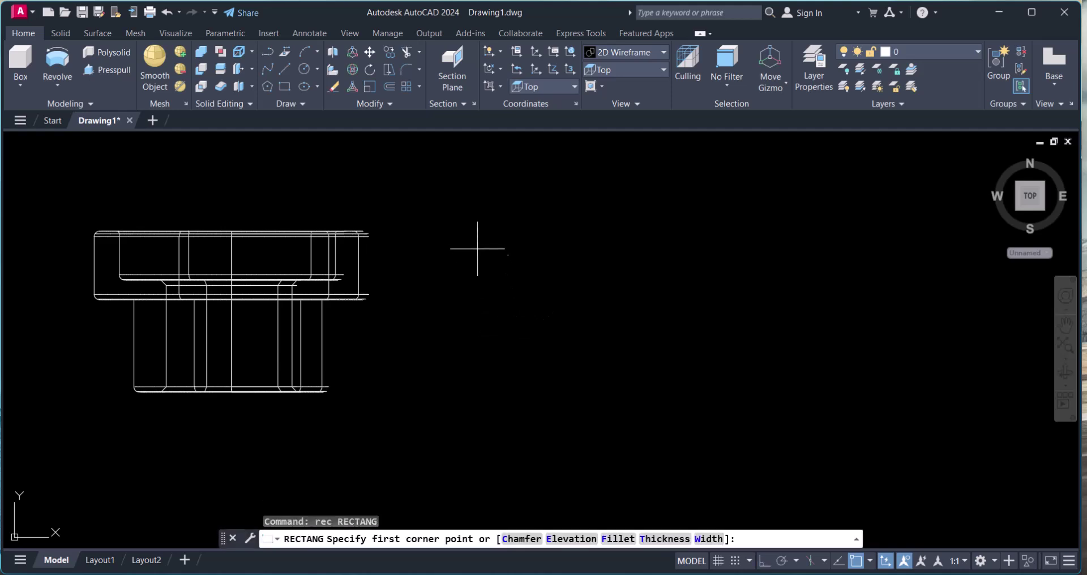
{"action": "left_click", "coordinate": [475, 245]}
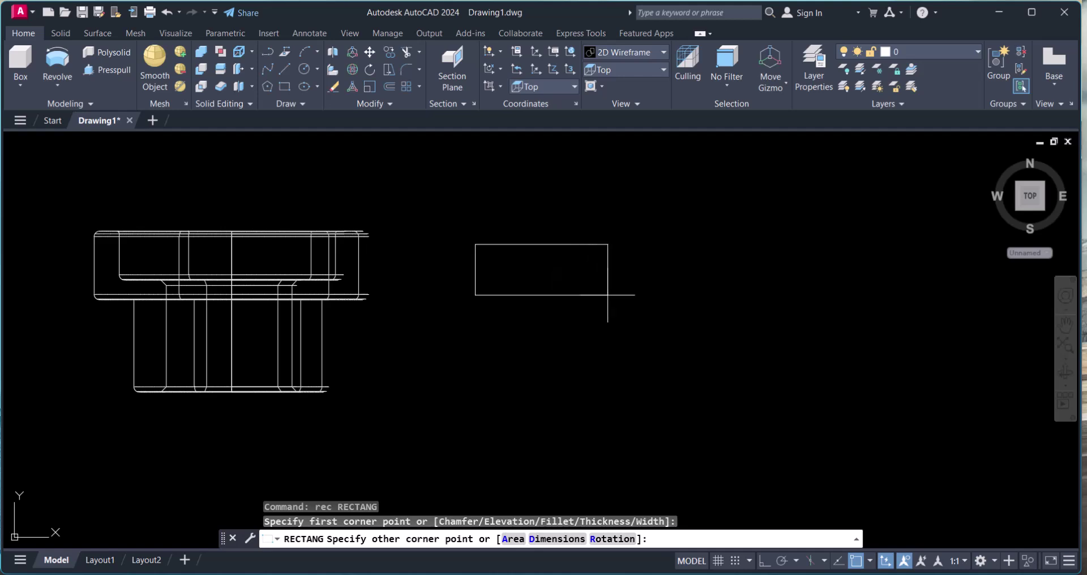
{"action": "left_click", "coordinate": [588, 289]}
{"action": "scroll", "coordinate": [583, 294], "scroll_direction": "up", "scroll_amount": 2}
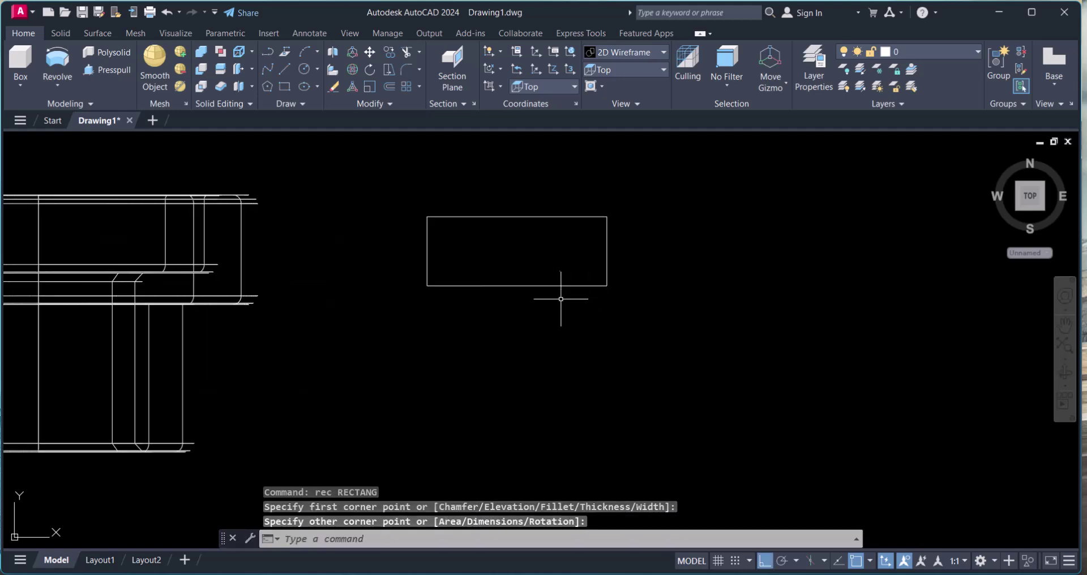
{"action": "scroll", "coordinate": [459, 269], "scroll_direction": "up", "scroll_amount": 2}
{"action": "key", "text": "Escape"}
{"action": "key", "text": "Escape"}
{"action": "key", "text": "Escape"}
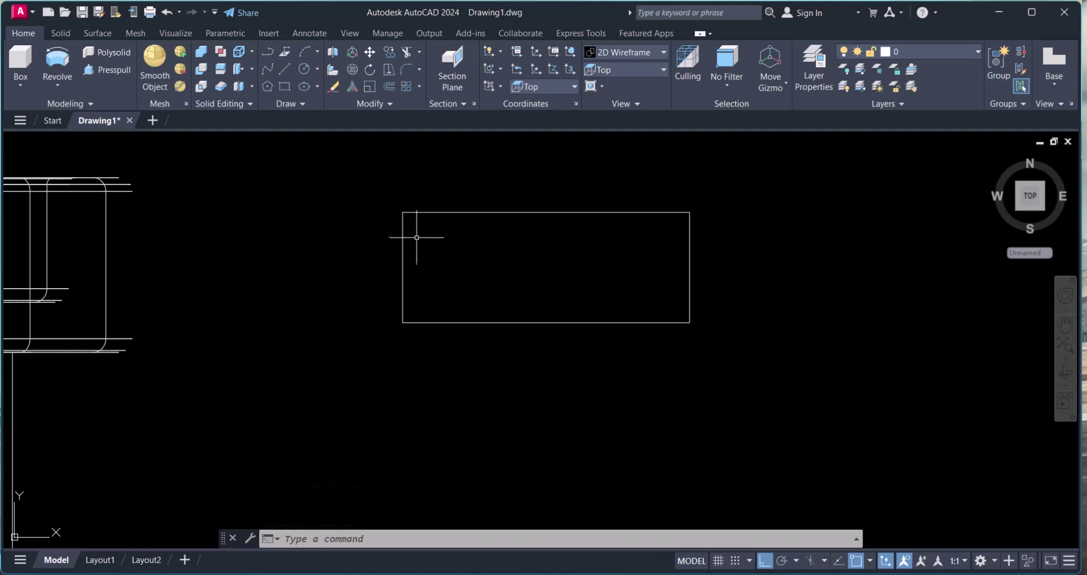
{"action": "type", "text": "c"}
{"action": "key", "text": "Return"}
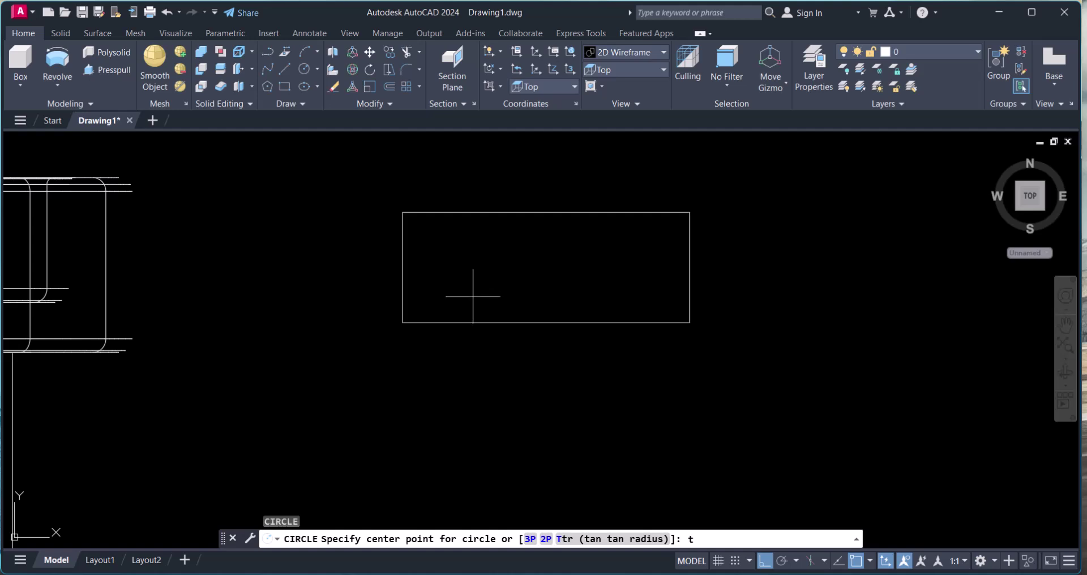
Place a radius-500 Ttr circle in the rectangle's bottom-left corner, tangent to both edges
{"action": "key", "text": "Return"}
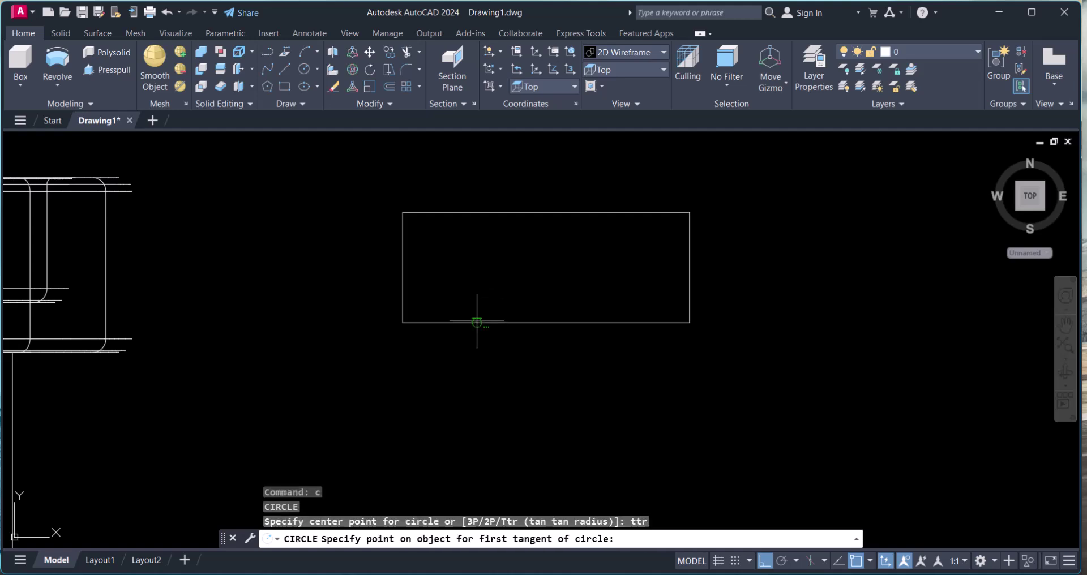
{"action": "left_click", "coordinate": [477, 323]}
{"action": "left_click", "coordinate": [406, 283]}
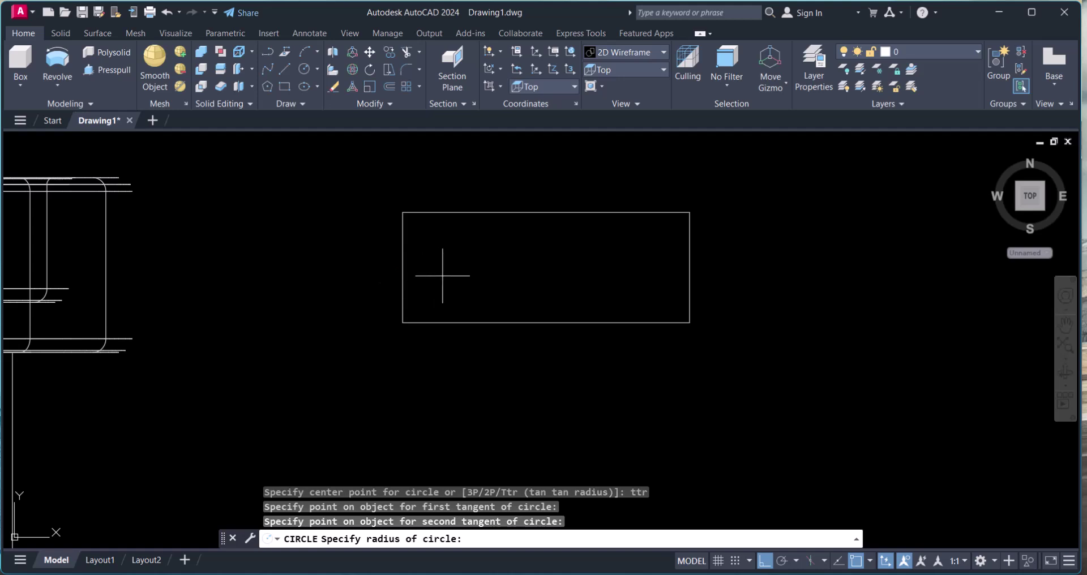
{"action": "type", "text": "500"}
{"action": "key", "text": "Return"}
{"action": "key", "text": "Escape"}
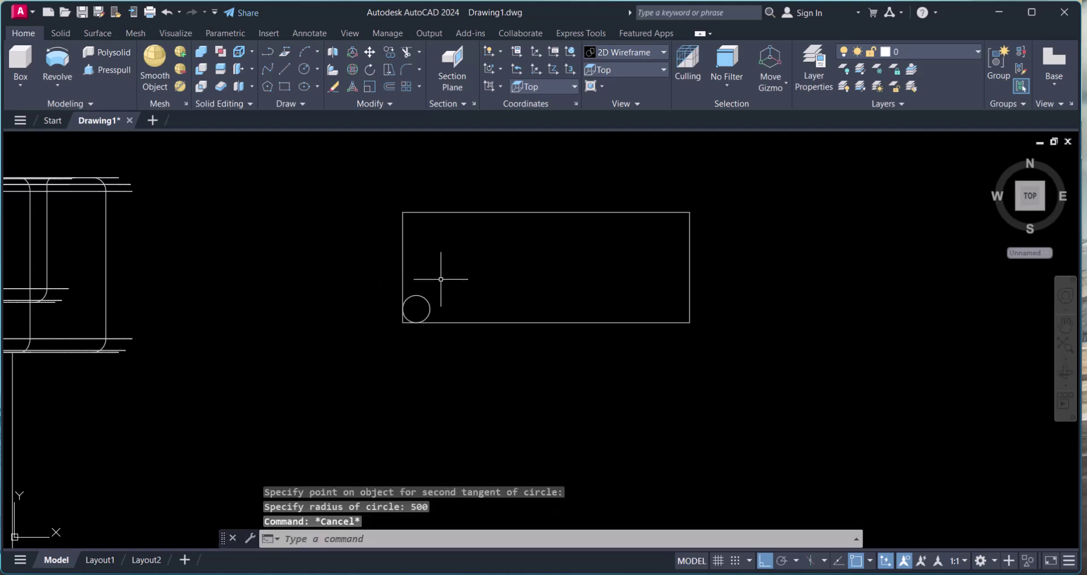
Erase the small radius-500 tangent circle
{"action": "key", "text": "Escape"}
{"action": "scroll", "coordinate": [436, 296], "scroll_direction": "up", "scroll_amount": 4}
{"action": "left_click", "coordinate": [448, 346]}
{"action": "left_click", "coordinate": [404, 320]}
{"action": "scroll", "coordinate": [420, 341], "scroll_direction": "down", "scroll_amount": 4}
{"action": "key", "text": "Escape"}
{"action": "key", "text": "Escape"}
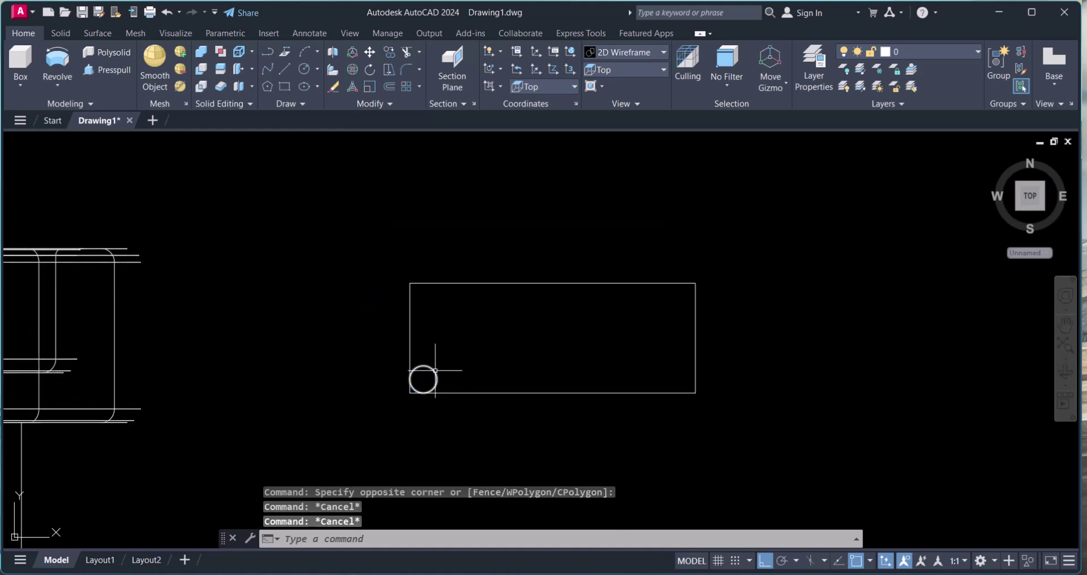
{"action": "scroll", "coordinate": [444, 376], "scroll_direction": "up", "scroll_amount": 4}
{"action": "type", "text": "e"}
{"action": "key", "text": "Return"}
{"action": "left_click", "coordinate": [432, 380]}
{"action": "left_click", "coordinate": [395, 362]}
{"action": "key", "text": "Return"}
{"action": "scroll", "coordinate": [418, 347], "scroll_direction": "down", "scroll_amount": 3}
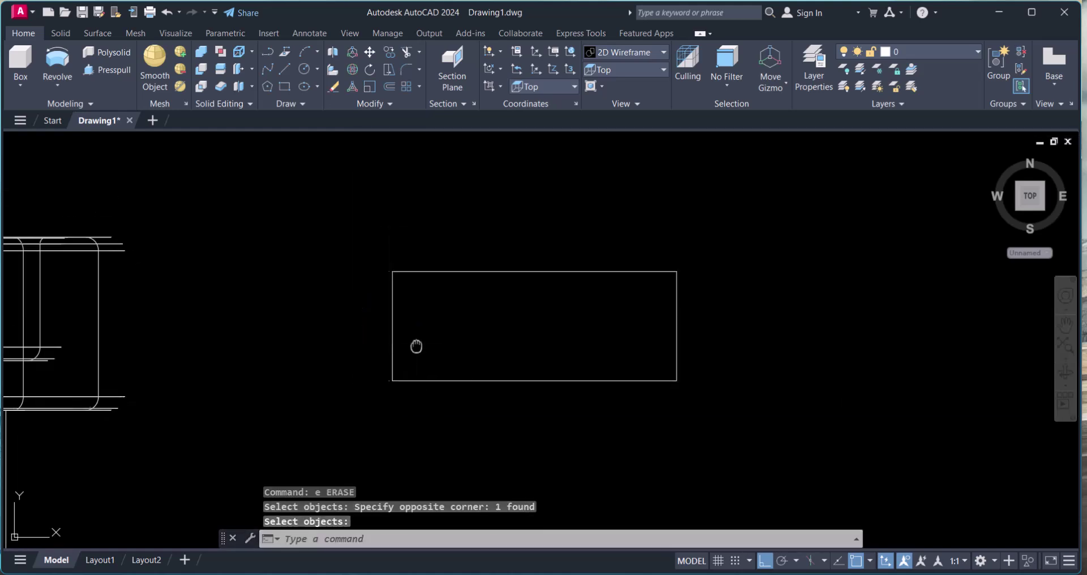
{"action": "key", "text": "Escape"}
{"action": "key", "text": "Escape"}
{"action": "type", "text": "c"}
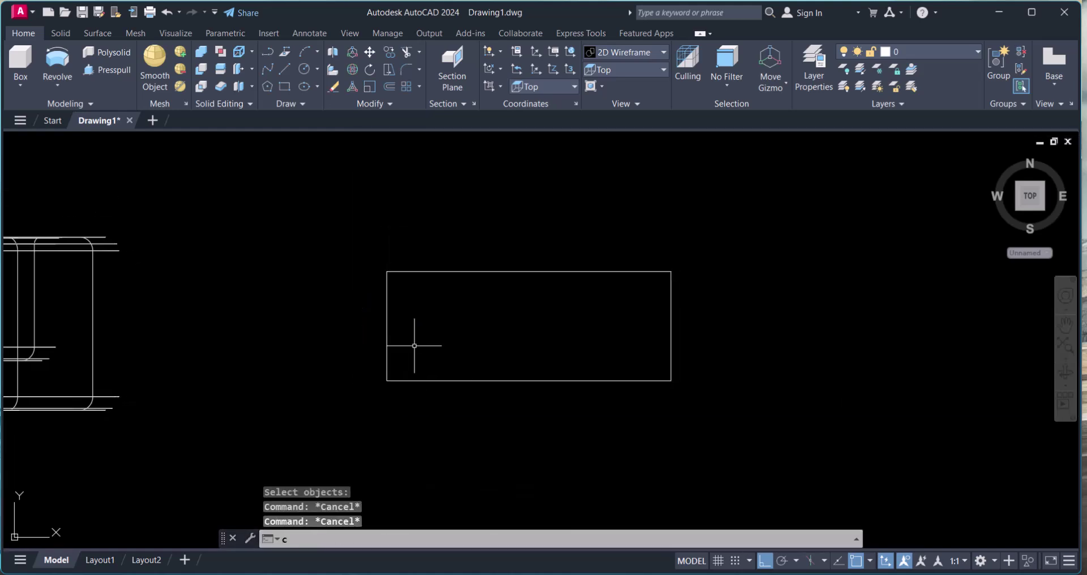
{"action": "key", "text": "Escape"}
Draw a 2-Point circle spanning the rectangle's left edge
{"action": "left_click", "coordinate": [316, 70]}
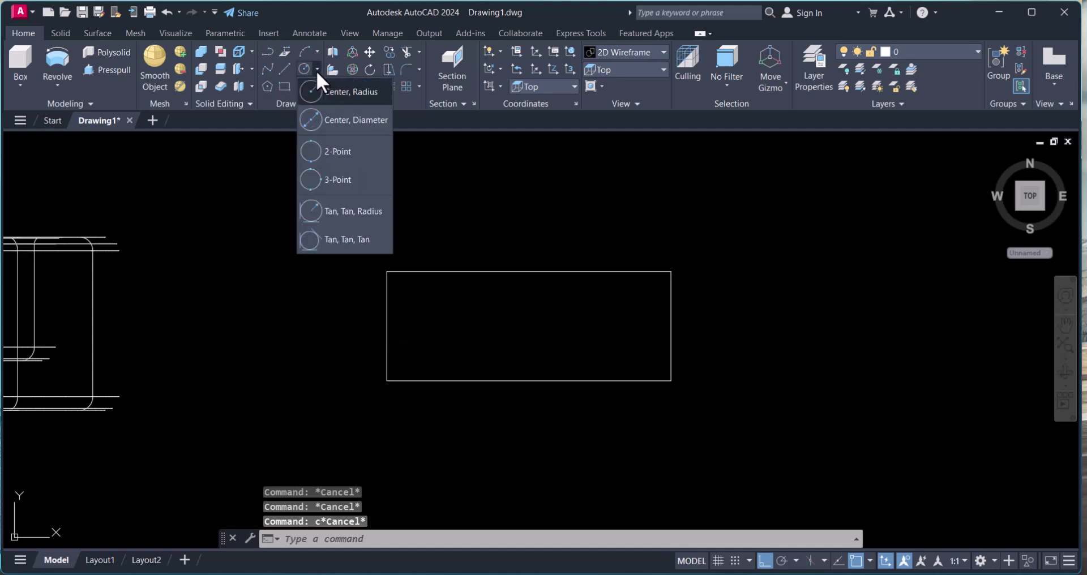
{"action": "left_click", "coordinate": [335, 153]}
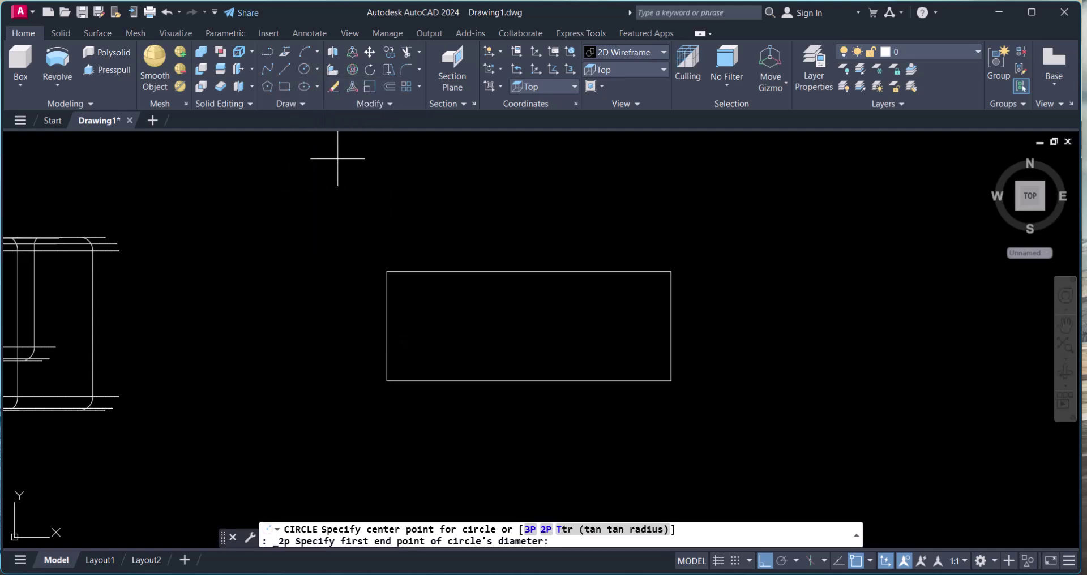
{"action": "left_click", "coordinate": [386, 378]}
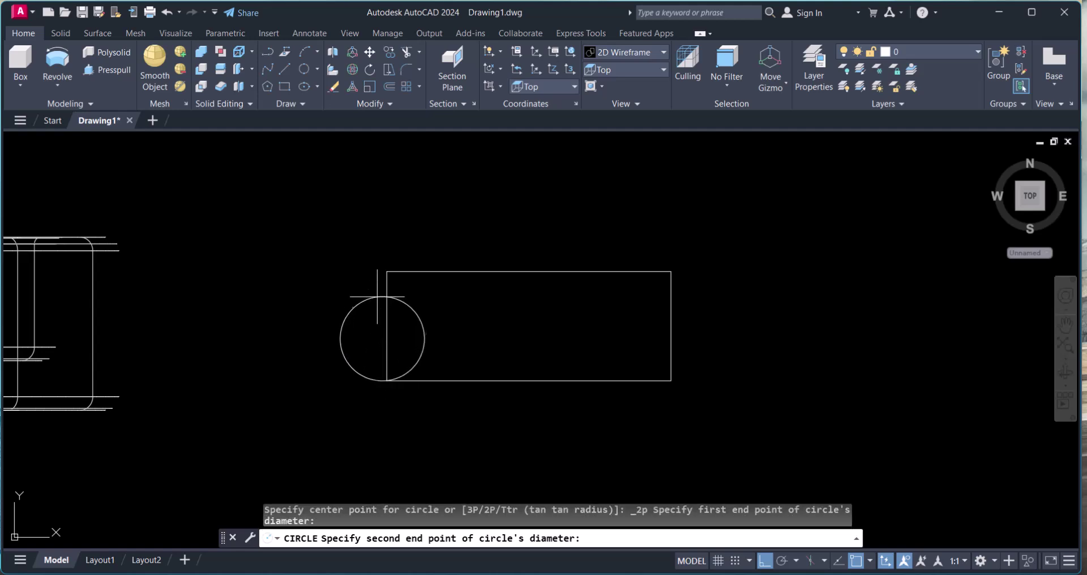
{"action": "key", "text": "Escape"}
{"action": "key", "text": "Escape"}
Trim away the half of that circle inside the rectangle
{"action": "type", "text": "tr"}
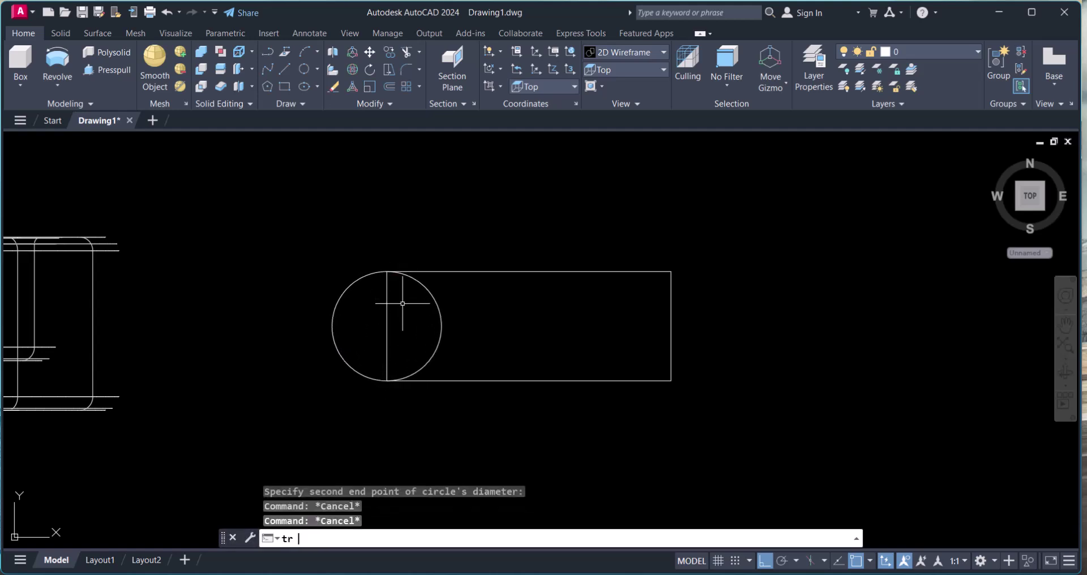
{"action": "key", "text": "Return"}
{"action": "left_click", "coordinate": [434, 294]}
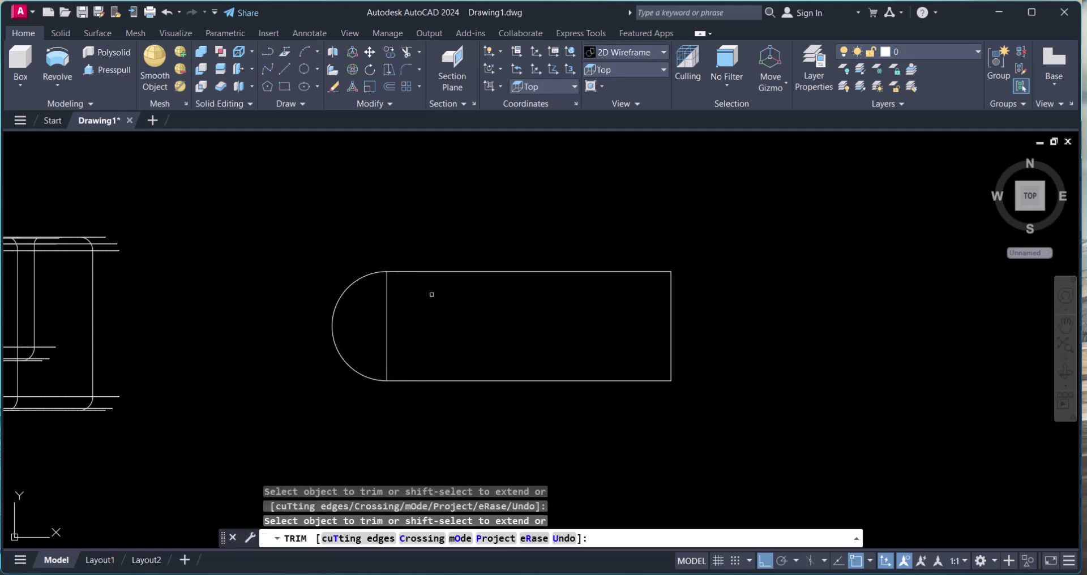
{"action": "key", "text": "Escape"}
Erase the rectangle by mistake and undo to restore it
{"action": "type", "text": "e"}
{"action": "key", "text": "Return"}
{"action": "left_click", "coordinate": [404, 315]}
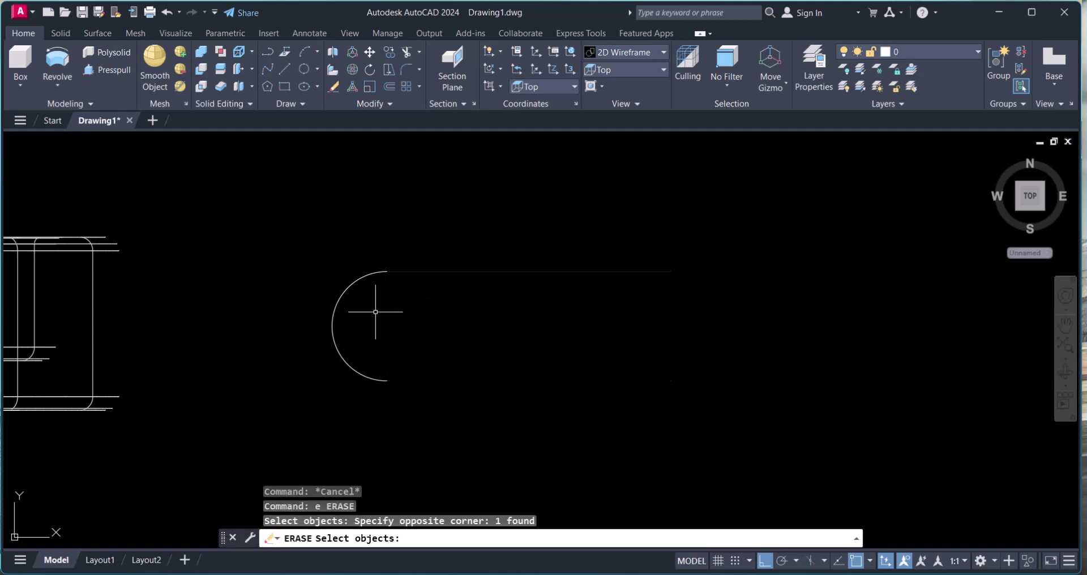
{"action": "key", "text": "Return"}
{"action": "key", "text": "ctrl+z"}
{"action": "key", "text": "Escape"}
{"action": "key", "text": "Escape"}
Explode the rectangle into individual lines
{"action": "type", "text": "x"}
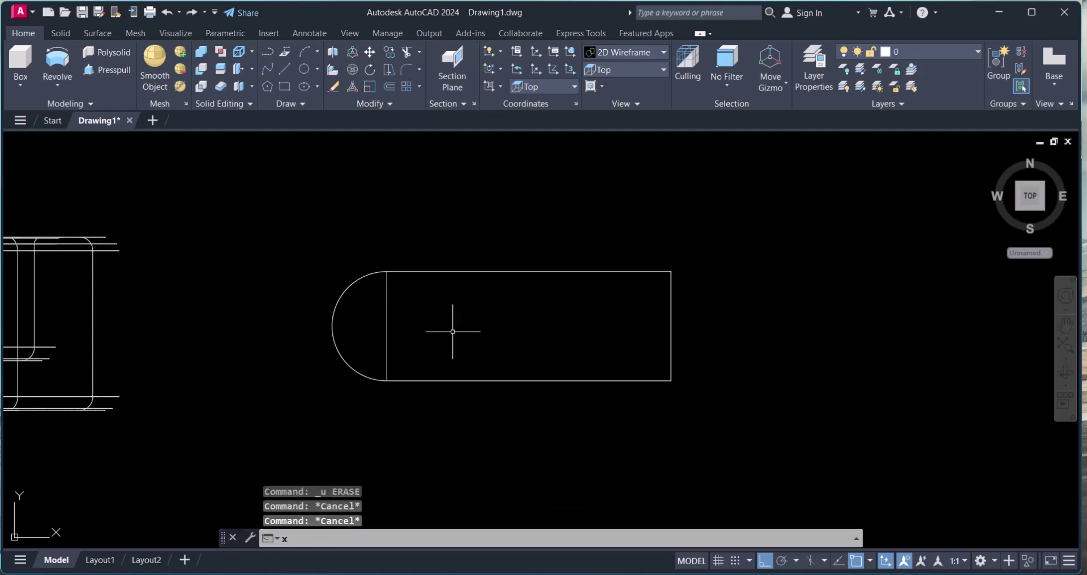
{"action": "key", "text": "Return"}
{"action": "left_click", "coordinate": [464, 340]}
{"action": "left_click", "coordinate": [367, 302]}
{"action": "key", "text": "Escape"}
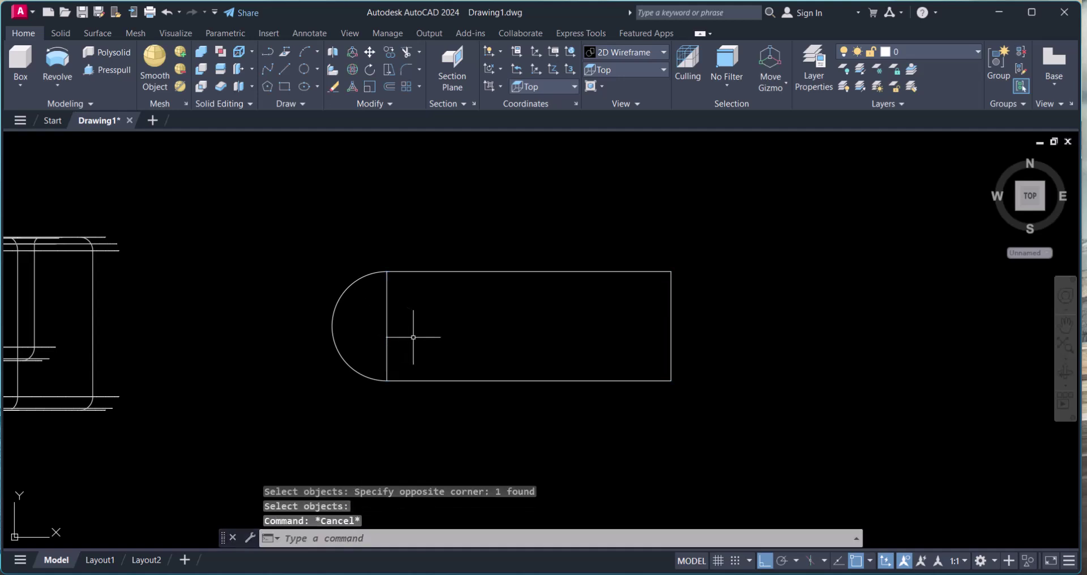
{"action": "key", "text": "Escape"}
Erase the rectangle's straight left edge, leaving the half-round end
{"action": "type", "text": "tr"}
{"action": "key", "text": "Return"}
{"action": "left_click", "coordinate": [417, 340]}
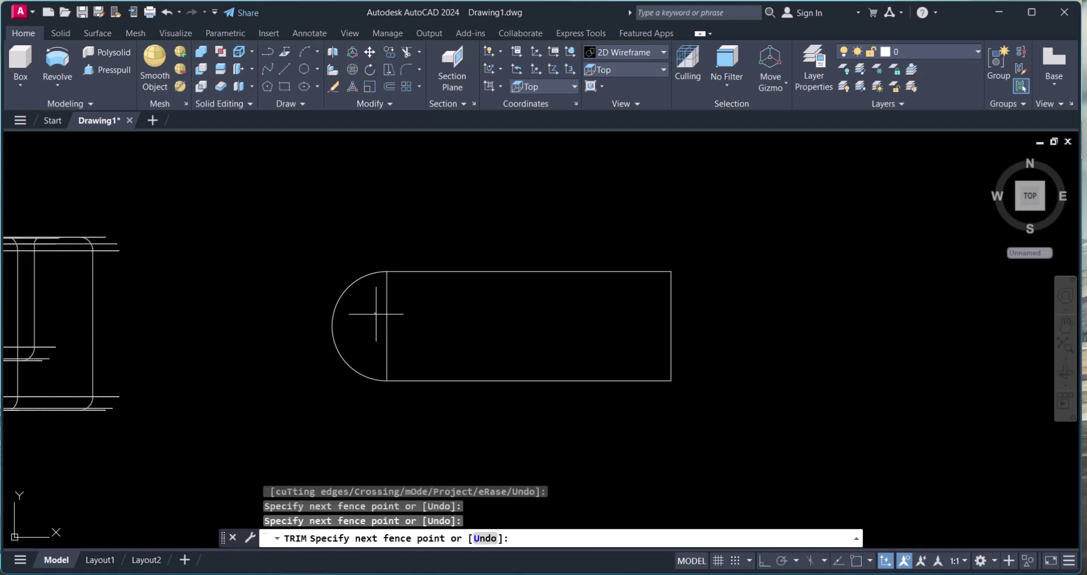
{"action": "key", "text": "Escape"}
{"action": "key", "text": "Escape"}
{"action": "type", "text": "e"}
{"action": "key", "text": "Return"}
{"action": "left_click", "coordinate": [417, 342]}
{"action": "left_click", "coordinate": [381, 315]}
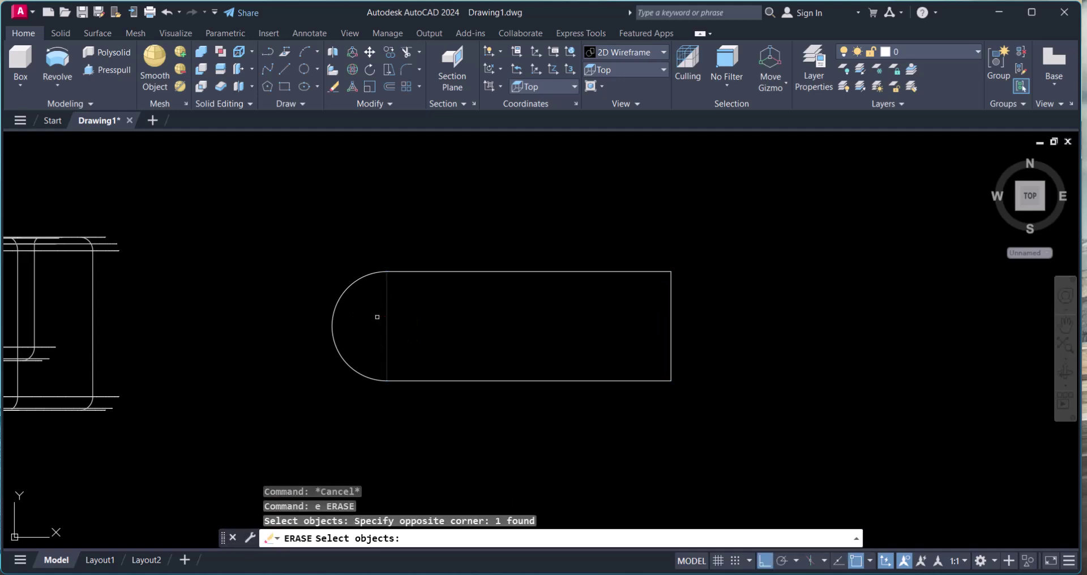
{"action": "key", "text": "Return"}
{"action": "scroll", "coordinate": [387, 323], "scroll_direction": "down", "scroll_amount": 2}
Draw a vertical line down from the shape's bottom edge and a horizontal line to the right
{"action": "middle_click_drag", "start_coordinate": [448, 345], "coordinate": [428, 327]}
{"action": "key", "text": "Escape"}
{"action": "key", "text": "Escape"}
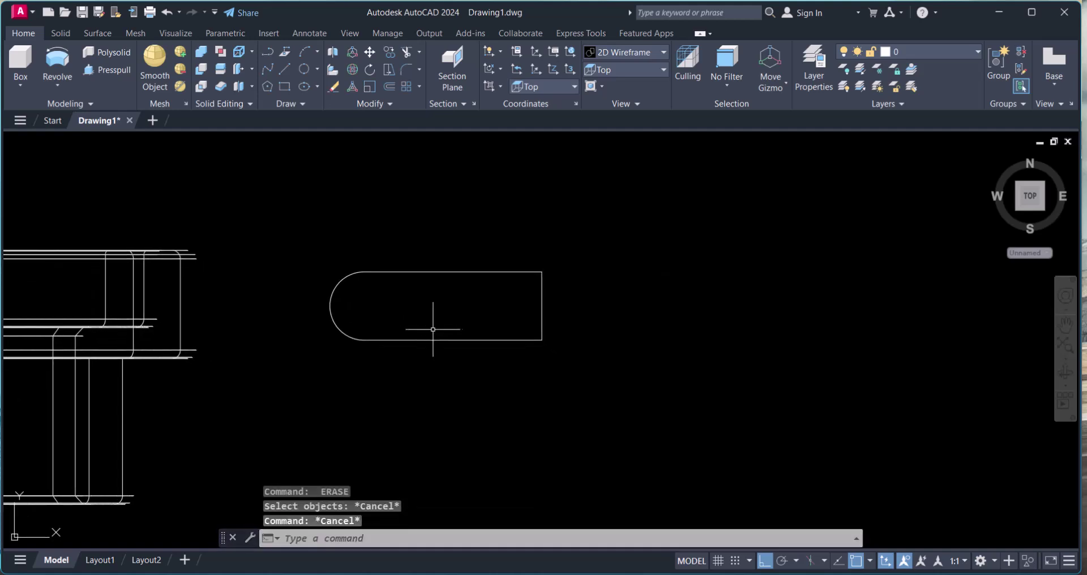
{"action": "type", "text": "l"}
{"action": "key", "text": "Return"}
{"action": "key", "text": "Escape"}
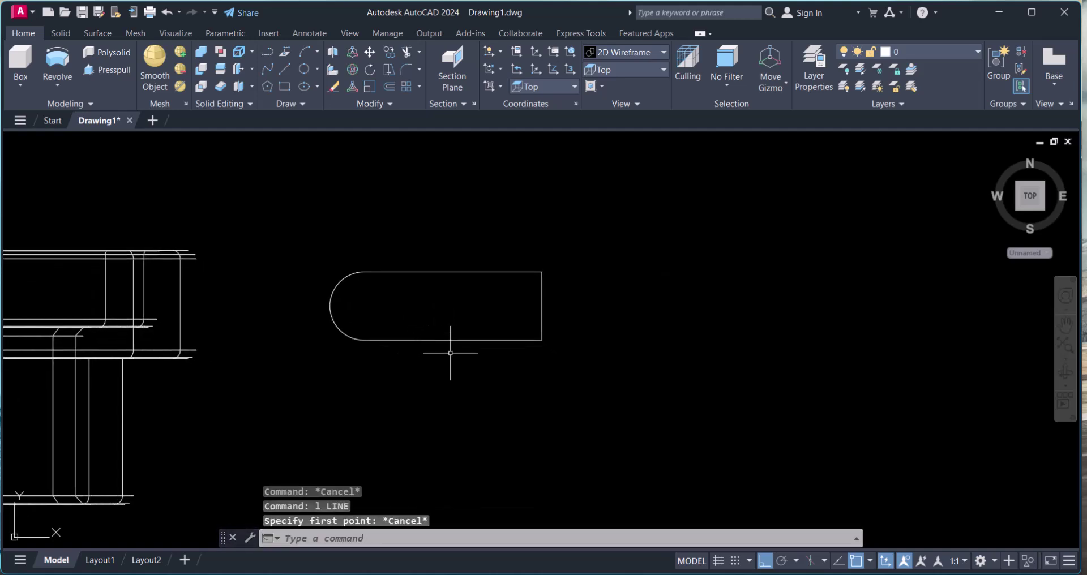
{"action": "type", "text": "l"}
{"action": "key", "text": "Return"}
{"action": "left_click", "coordinate": [453, 340]}
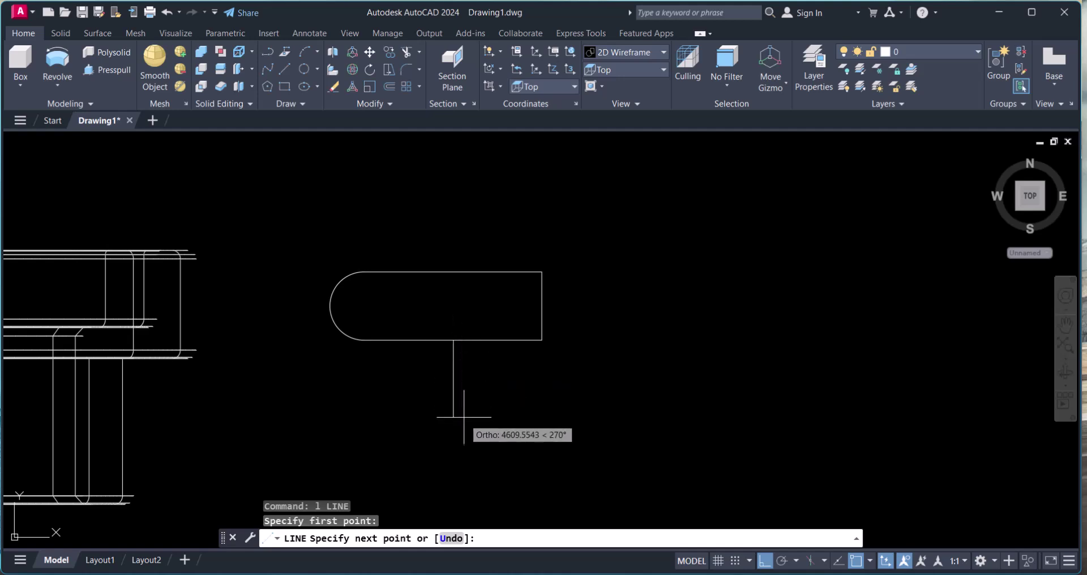
{"action": "left_click", "coordinate": [458, 433]}
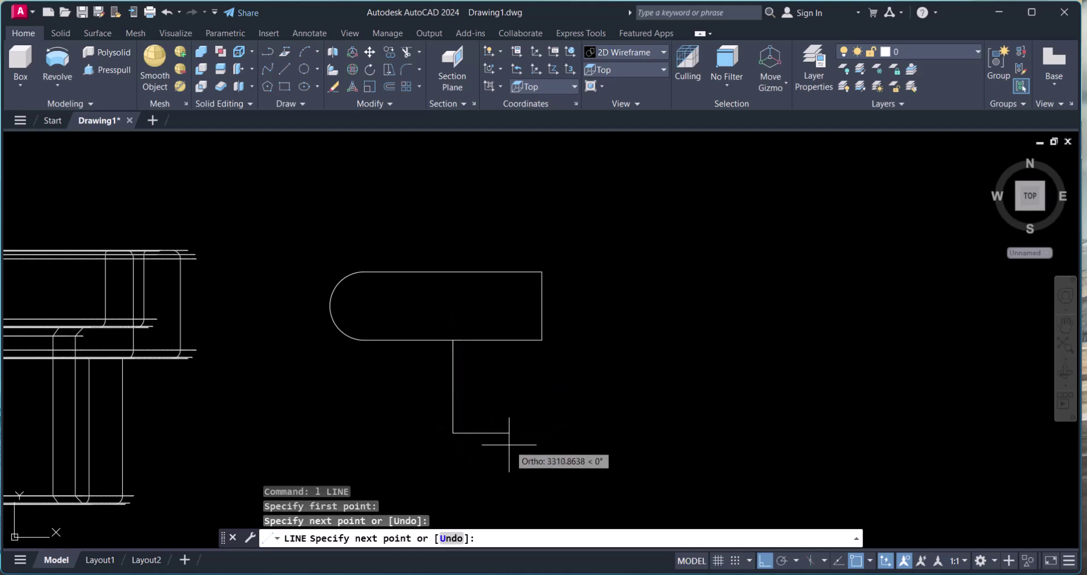
{"action": "left_click", "coordinate": [537, 443]}
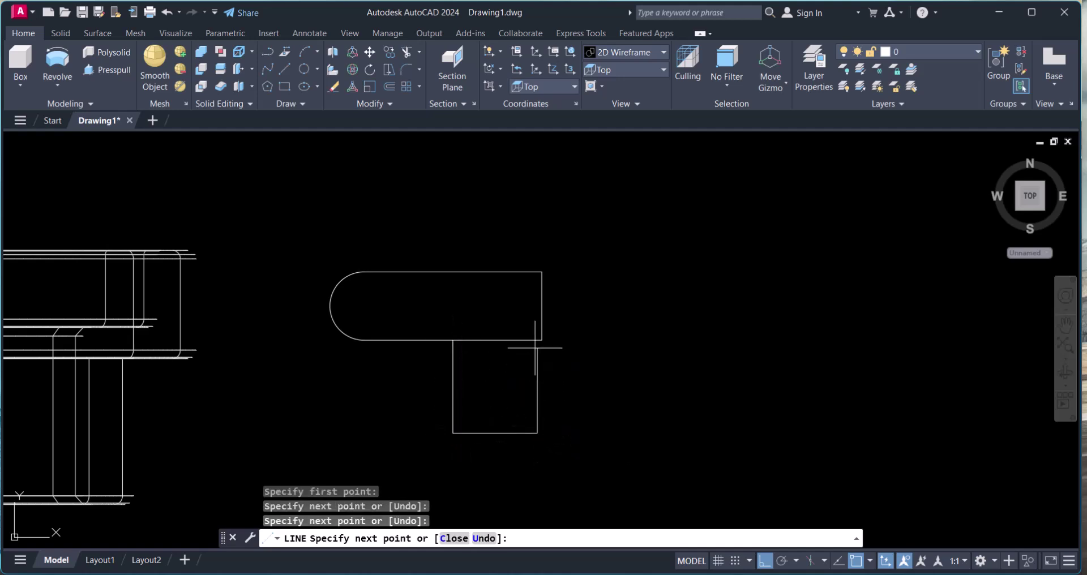
{"action": "scroll", "coordinate": [541, 340], "scroll_direction": "up", "scroll_amount": 2}
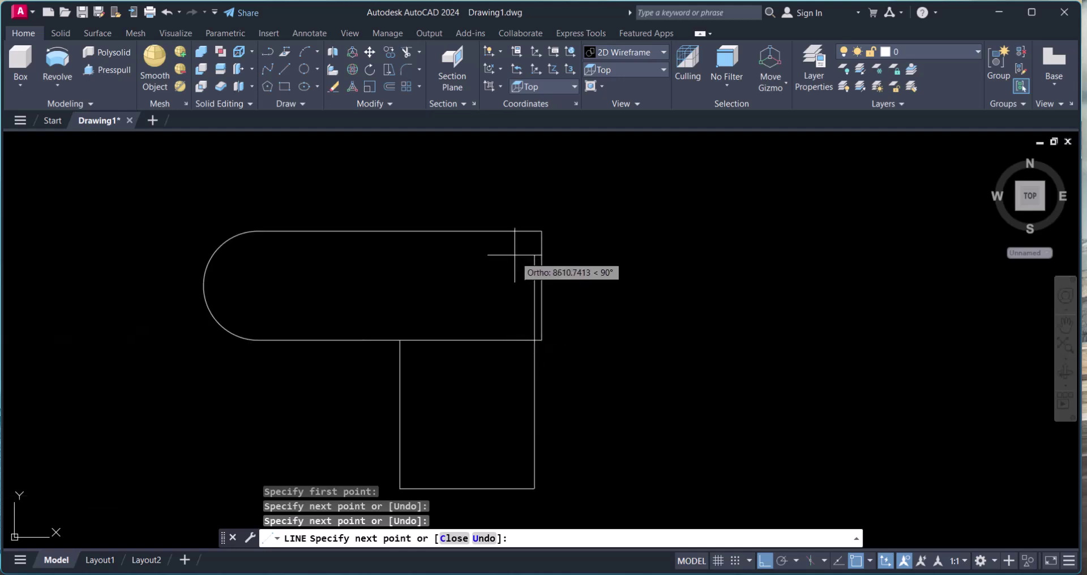
{"action": "key", "text": "Escape"}
Extend the bottom horizontal line to meet the vertical line
{"action": "type", "text": "l"}
{"action": "key", "text": "Return"}
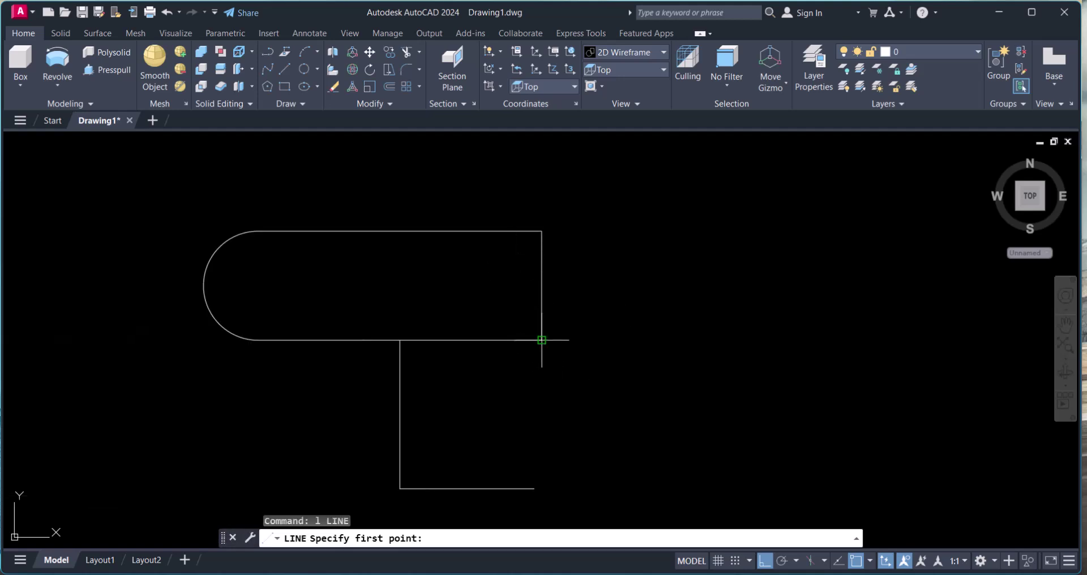
{"action": "left_click", "coordinate": [543, 340]}
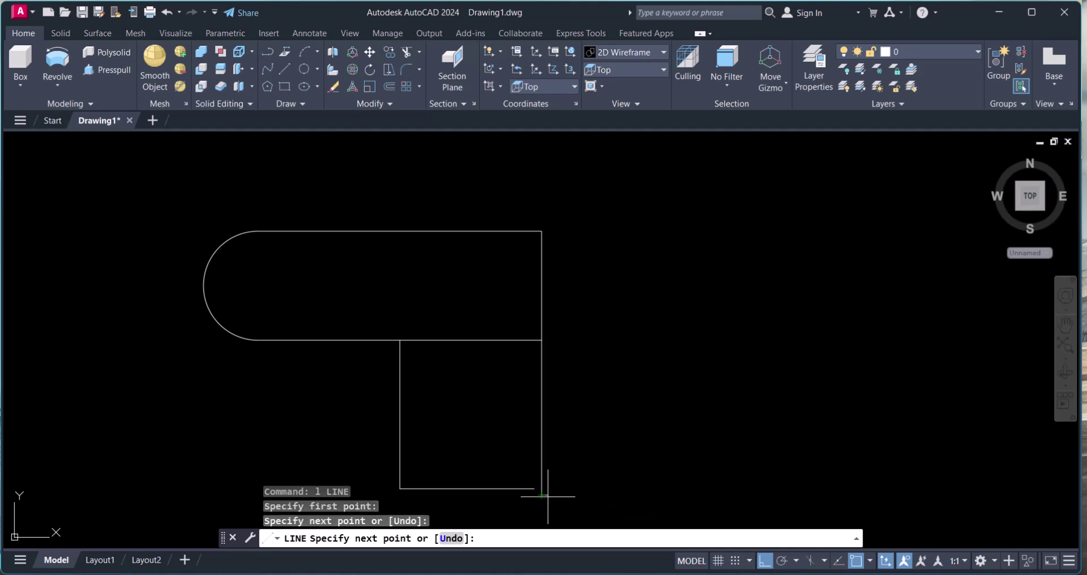
{"action": "key", "text": "Escape"}
{"action": "scroll", "coordinate": [548, 496], "scroll_direction": "up", "scroll_amount": 3}
{"action": "scroll", "coordinate": [538, 482], "scroll_direction": "up", "scroll_amount": 2}
{"action": "type", "text": "ex"}
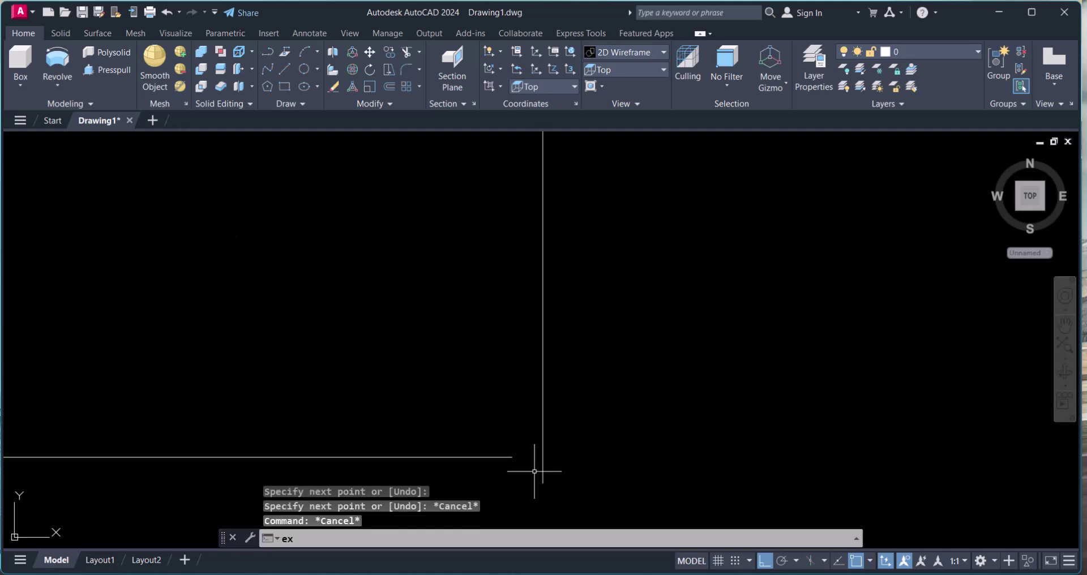
{"action": "key", "text": "Return"}
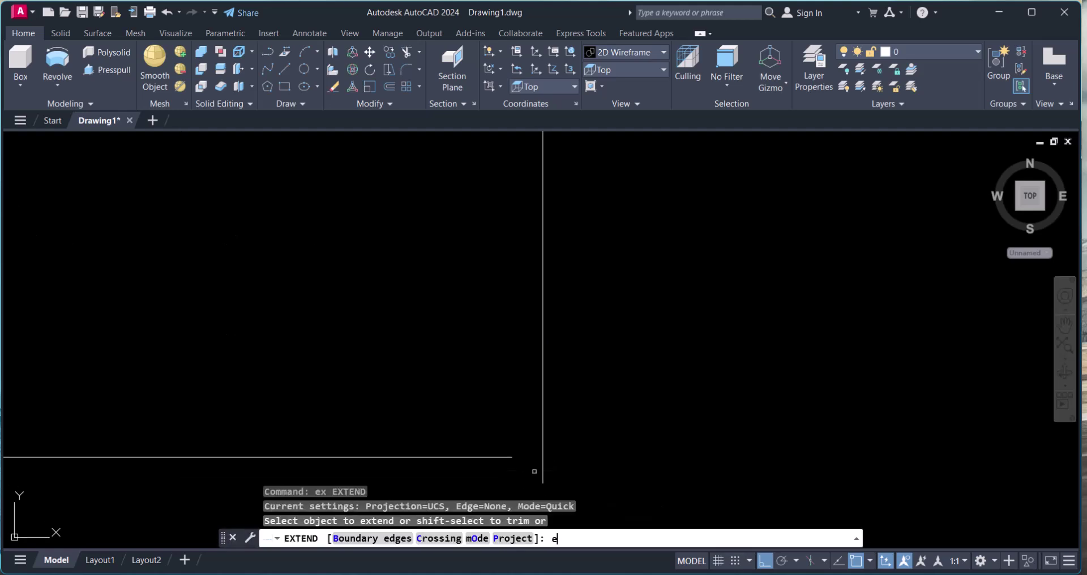
{"action": "key", "text": "Return"}
{"action": "left_click", "coordinate": [503, 456]}
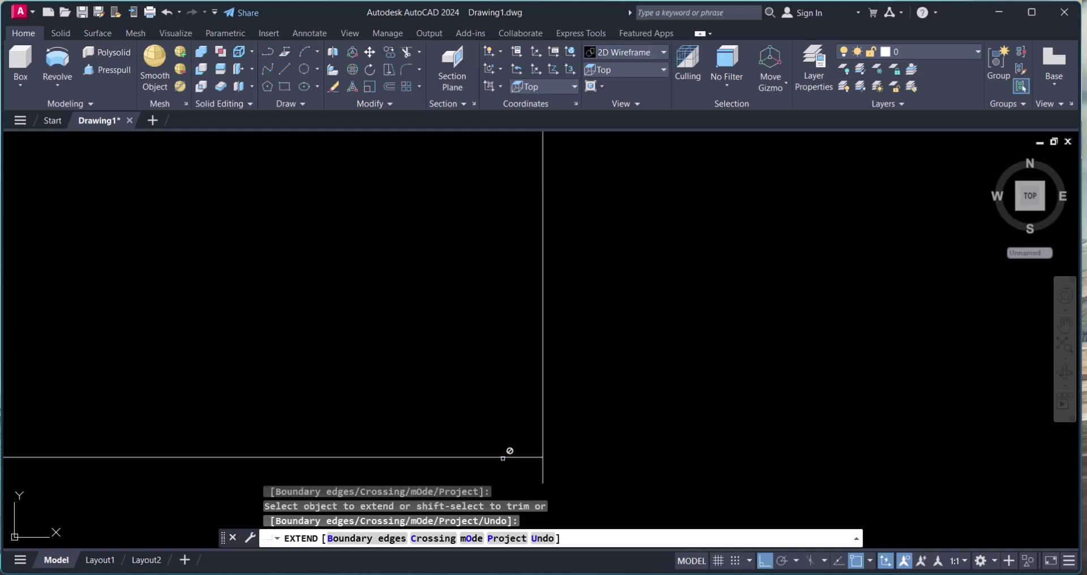
{"action": "key", "text": "Escape"}
{"action": "key", "text": "Escape"}
Trim the vertical stub below the corner and fence-trim the crossing segments
{"action": "type", "text": "tr"}
{"action": "key", "text": "Return"}
{"action": "left_click", "coordinate": [544, 476]}
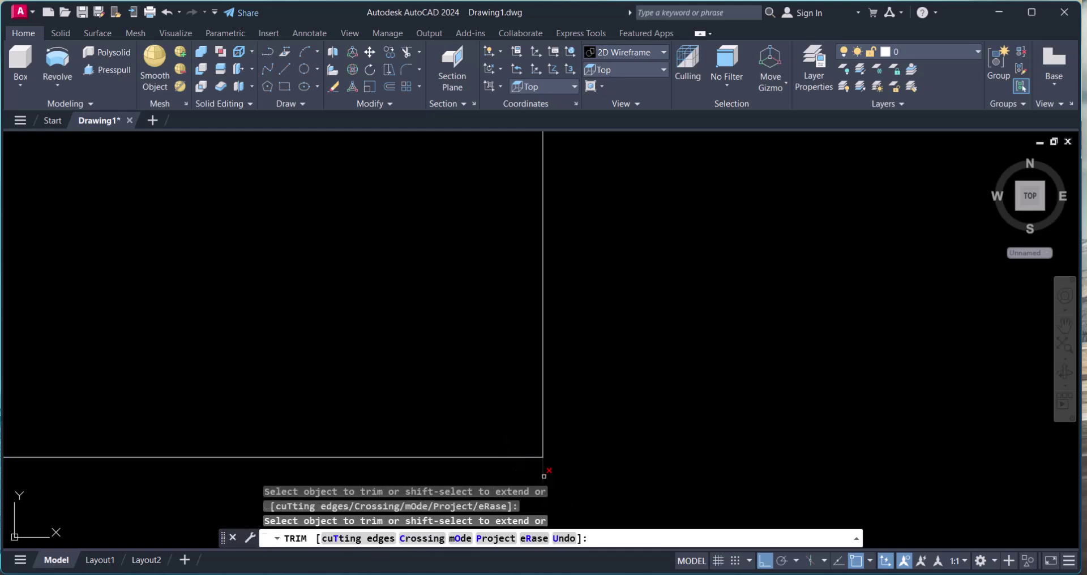
{"action": "scroll", "coordinate": [520, 403], "scroll_direction": "down", "scroll_amount": 2}
{"action": "scroll", "coordinate": [476, 302], "scroll_direction": "down", "scroll_amount": 2}
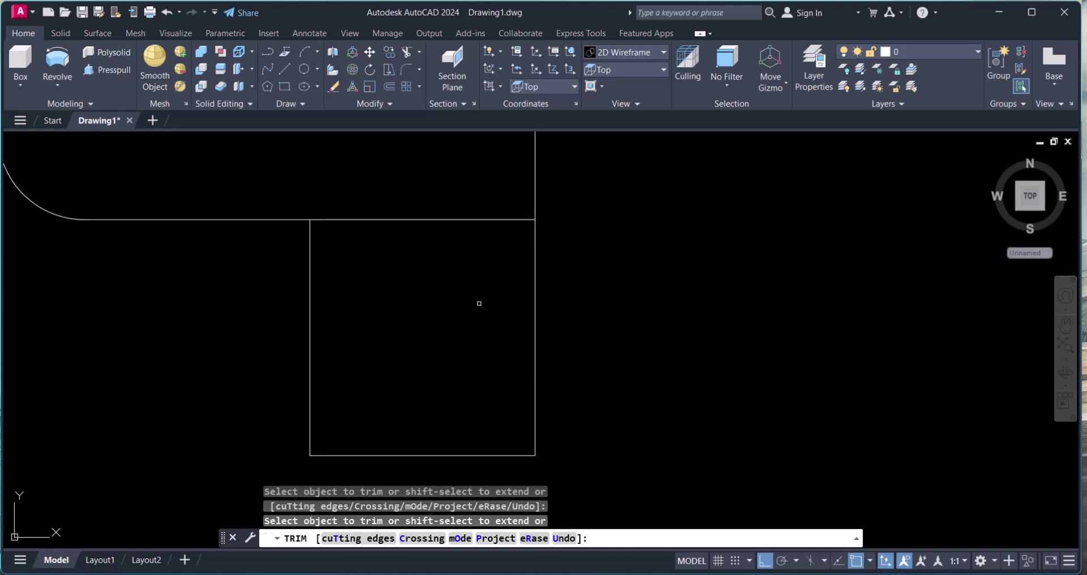
{"action": "key", "text": "Escape"}
{"action": "type", "text": "tr"}
{"action": "key", "text": "Return"}
{"action": "left_click_drag", "start_coordinate": [456, 253], "coordinate": [409, 199]}
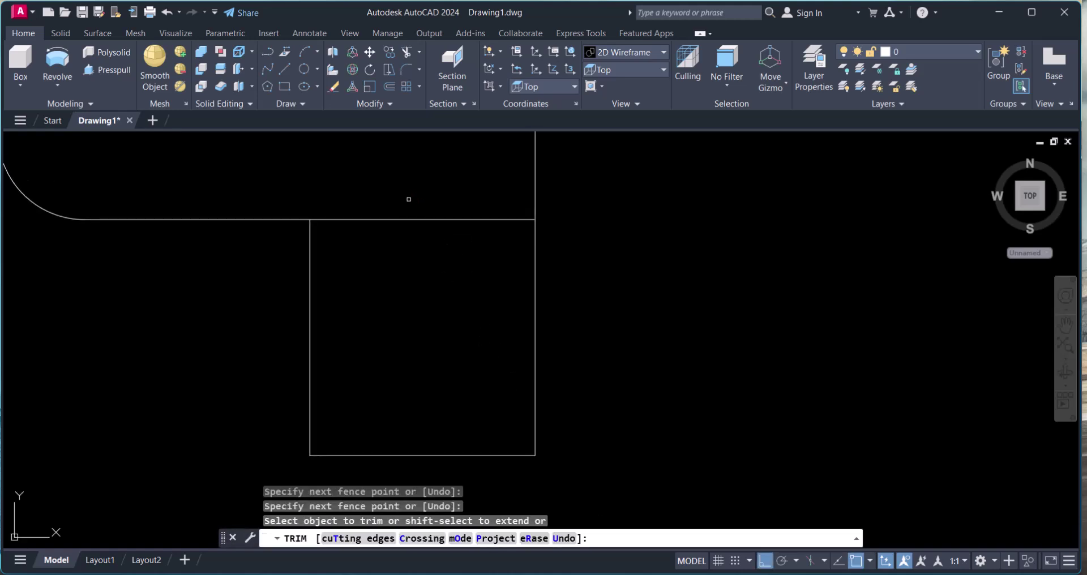
Trim the rectangle's top edge inside the bar to close the L-shaped outline
{"action": "left_click", "coordinate": [402, 220]}
{"action": "scroll", "coordinate": [413, 235], "scroll_direction": "down", "scroll_amount": 3}
{"action": "key", "text": "Escape"}
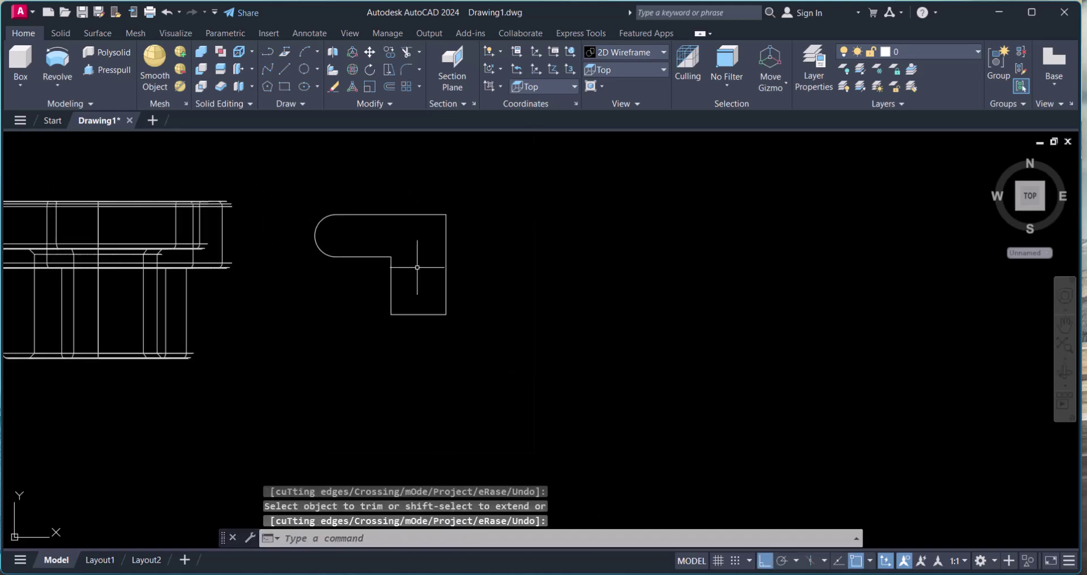
{"action": "scroll", "coordinate": [428, 249], "scroll_direction": "down", "scroll_amount": 1}
{"action": "key", "text": "Escape"}
Draw a vertical axis line to the right of the profile
{"action": "type", "text": "l"}
{"action": "key", "text": "Return"}
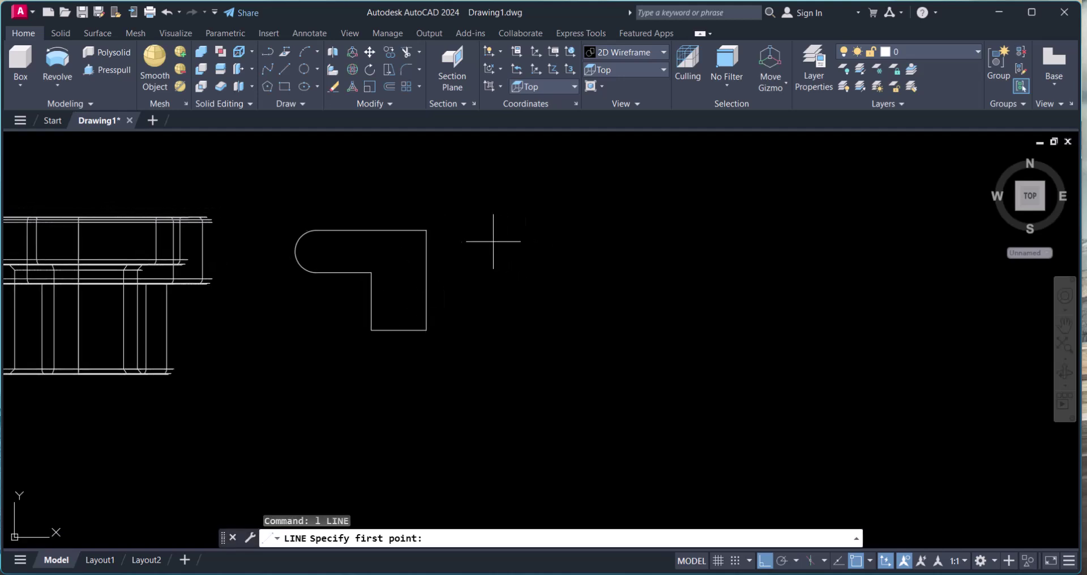
{"action": "left_click", "coordinate": [525, 220]}
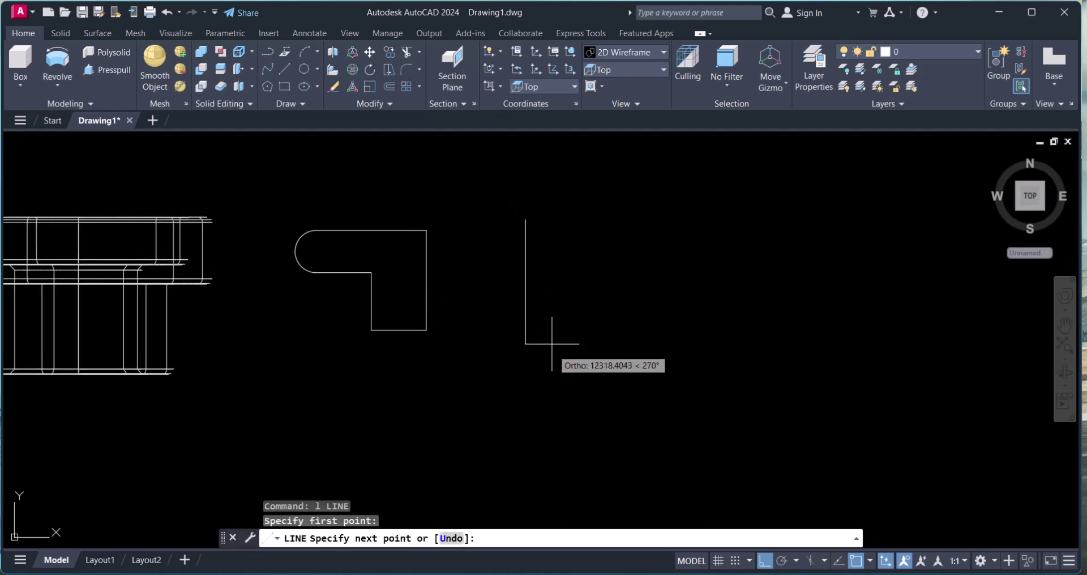
{"action": "left_click", "coordinate": [525, 351]}
{"action": "key", "text": "Escape"}
{"action": "key", "text": "Escape"}
{"action": "key", "text": "Escape"}
{"action": "key", "text": "Escape"}
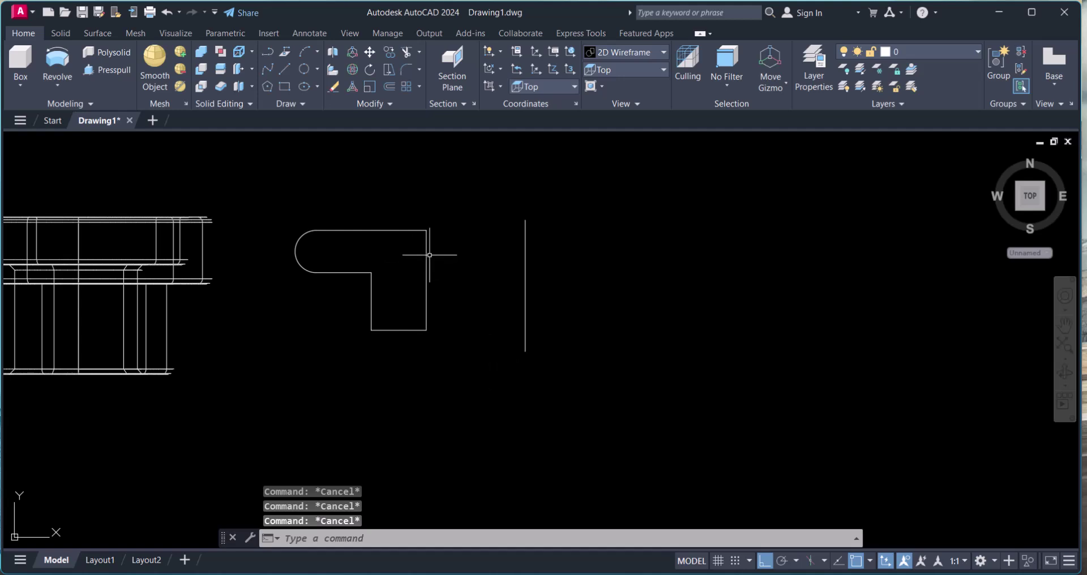
{"action": "left_click", "coordinate": [430, 255]}
{"action": "key", "text": "Escape"}
{"action": "key", "text": "Escape"}
Convert the L-shaped outline into a region with REG
{"action": "type", "text": "reg"}
{"action": "key", "text": "Return"}
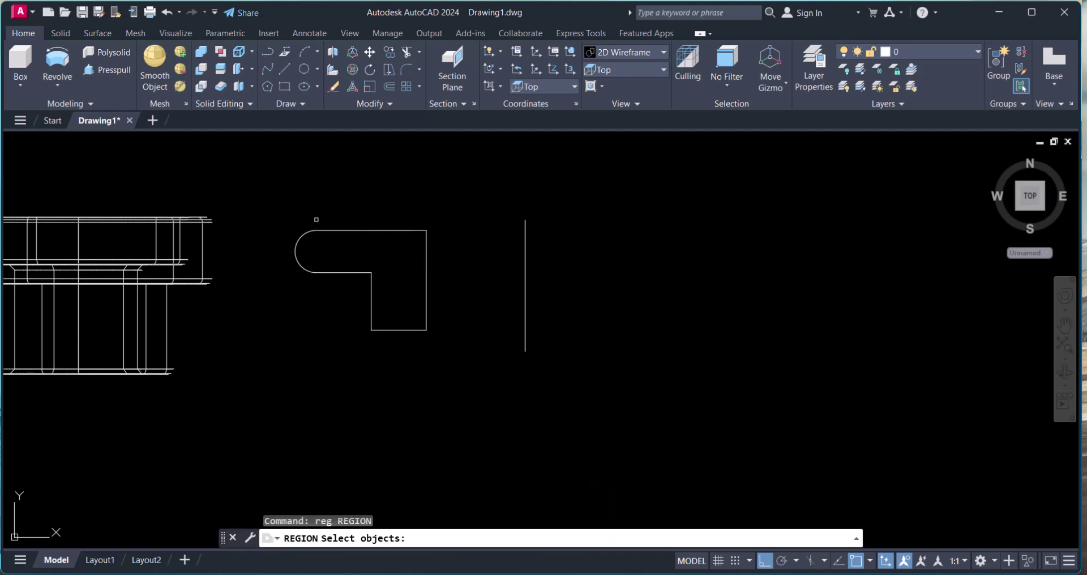
{"action": "left_click", "coordinate": [280, 206]}
{"action": "left_click", "coordinate": [475, 365]}
{"action": "key", "text": "Return"}
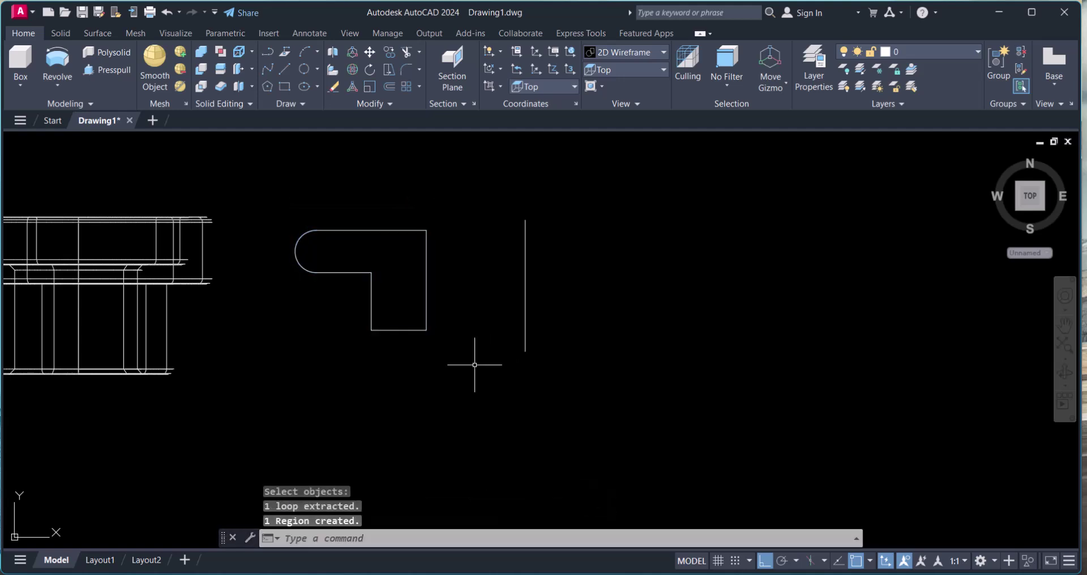
{"action": "left_click", "coordinate": [439, 315]}
{"action": "left_click", "coordinate": [406, 295]}
{"action": "key", "text": "Escape"}
{"action": "key", "text": "Escape"}
{"action": "key", "text": "Escape"}
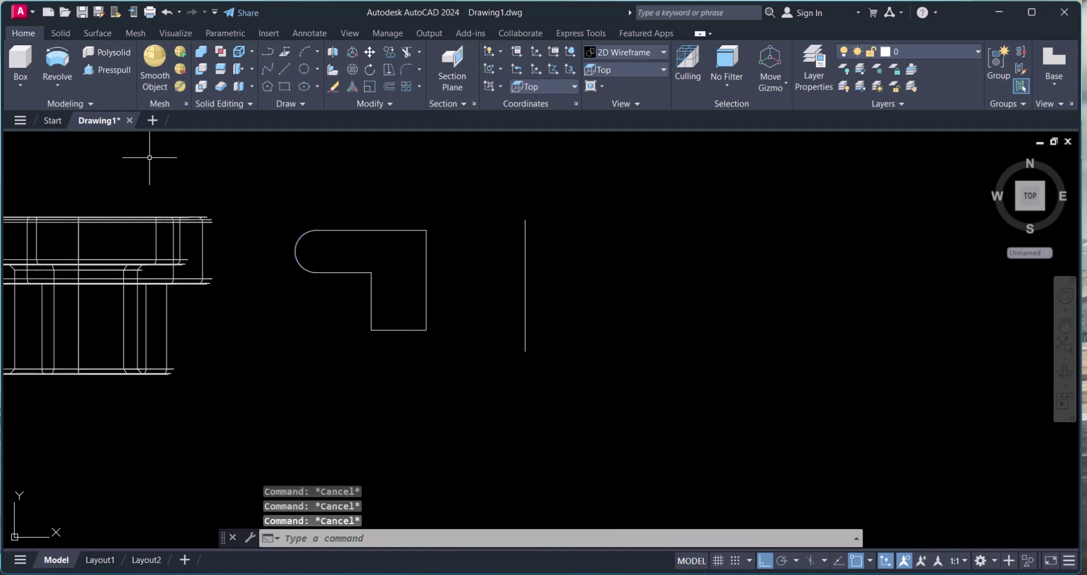
Revolve the region 360° about the vertical axis line's endpoints
{"action": "left_click", "coordinate": [58, 62]}
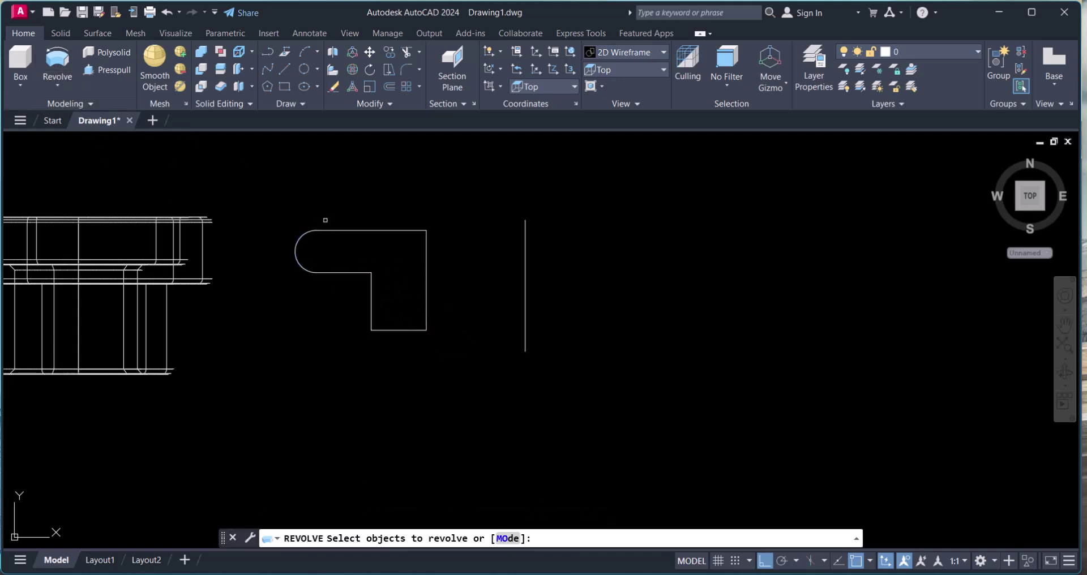
{"action": "left_click", "coordinate": [338, 230]}
{"action": "right_click", "coordinate": [340, 242]}
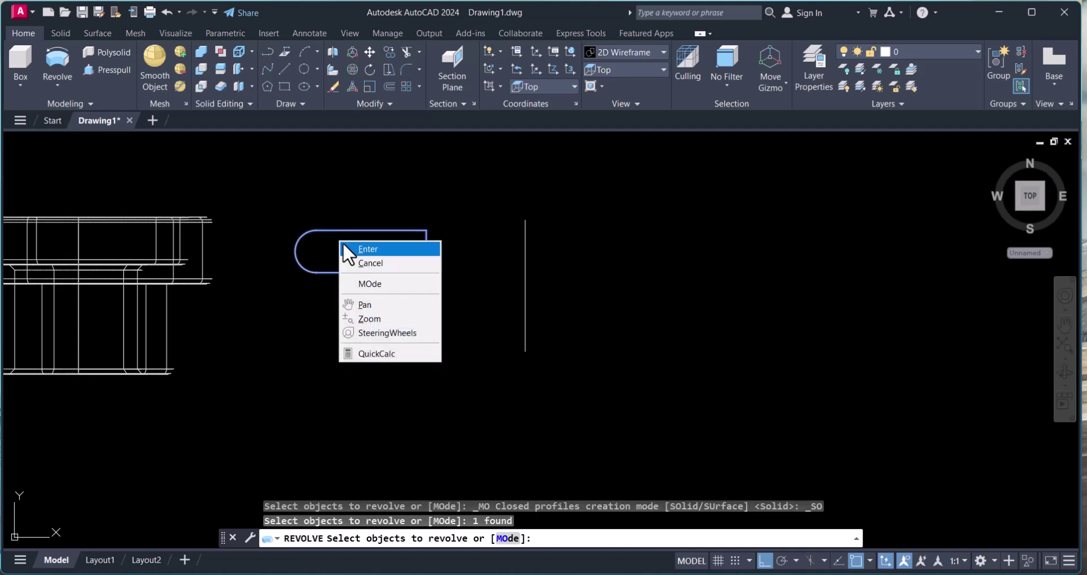
{"action": "left_click", "coordinate": [365, 249]}
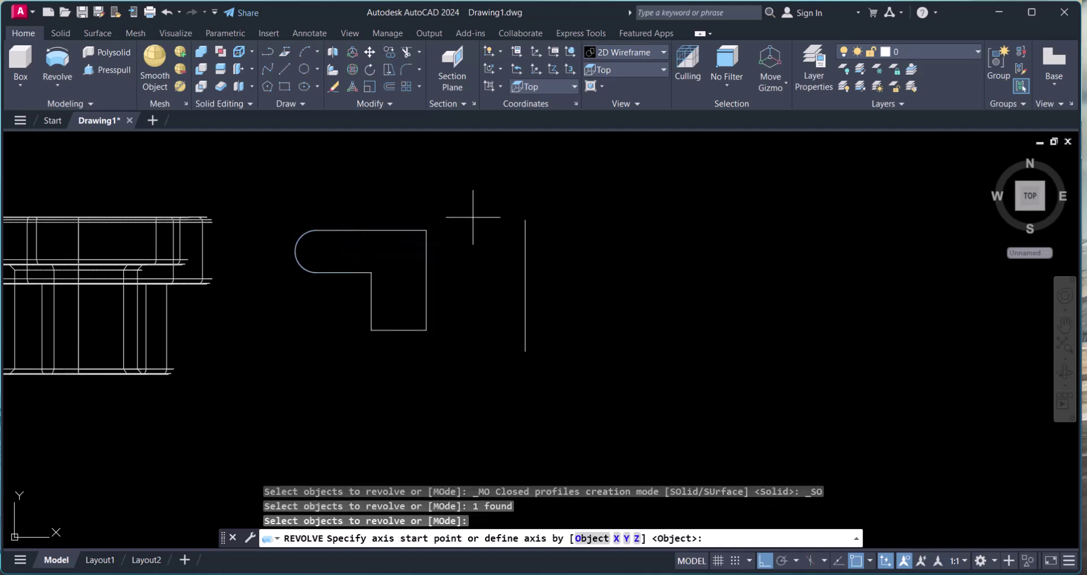
{"action": "left_click", "coordinate": [520, 222]}
{"action": "left_click", "coordinate": [526, 351]}
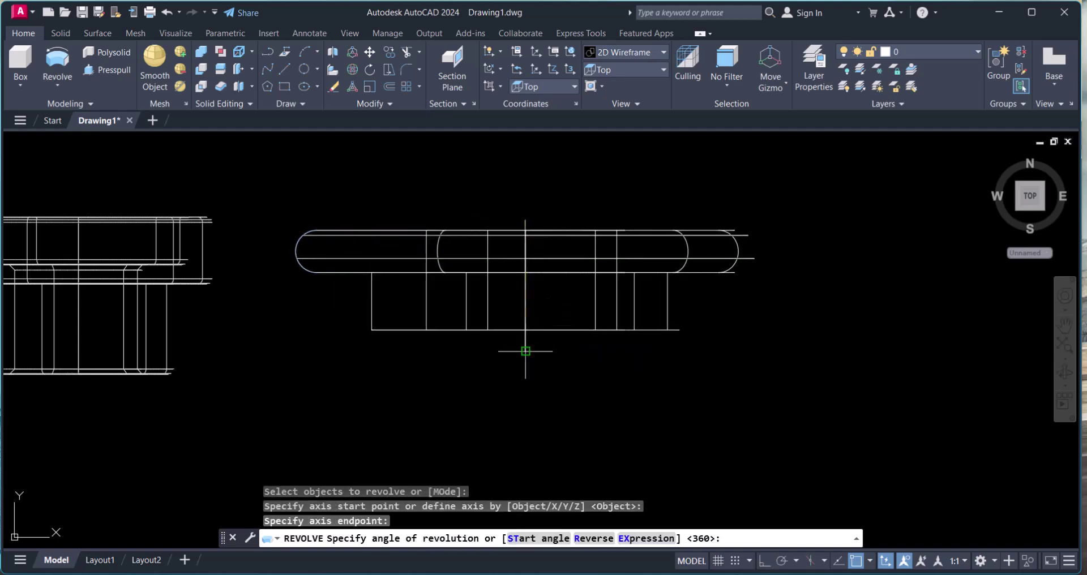
{"action": "type", "text": "360"}
{"action": "key", "text": "Return"}
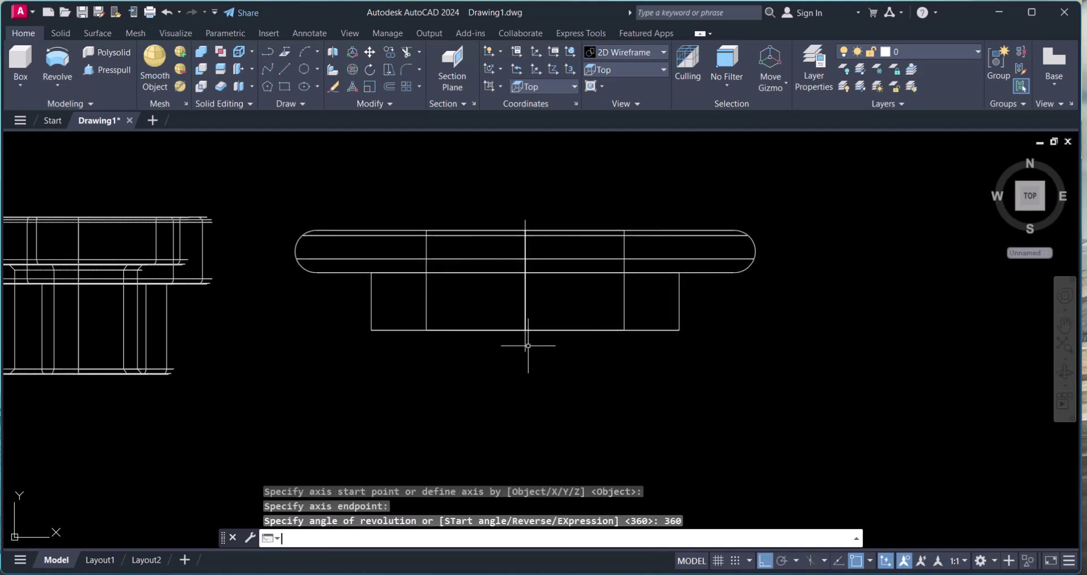
Apply the Realistic visual style and switch to the SW Isometric view
{"action": "left_click", "coordinate": [623, 57]}
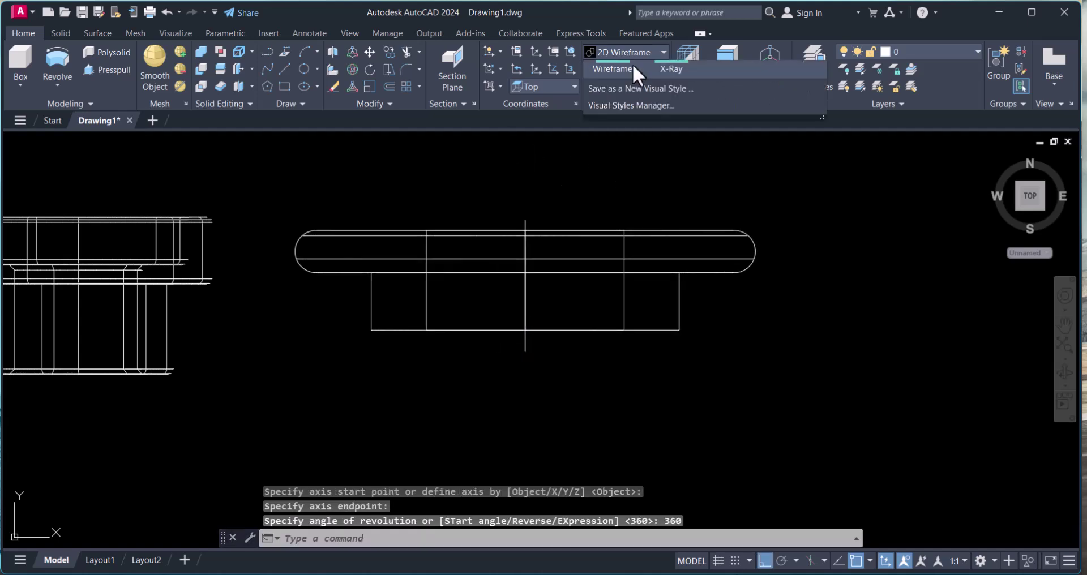
{"action": "left_click", "coordinate": [782, 86]}
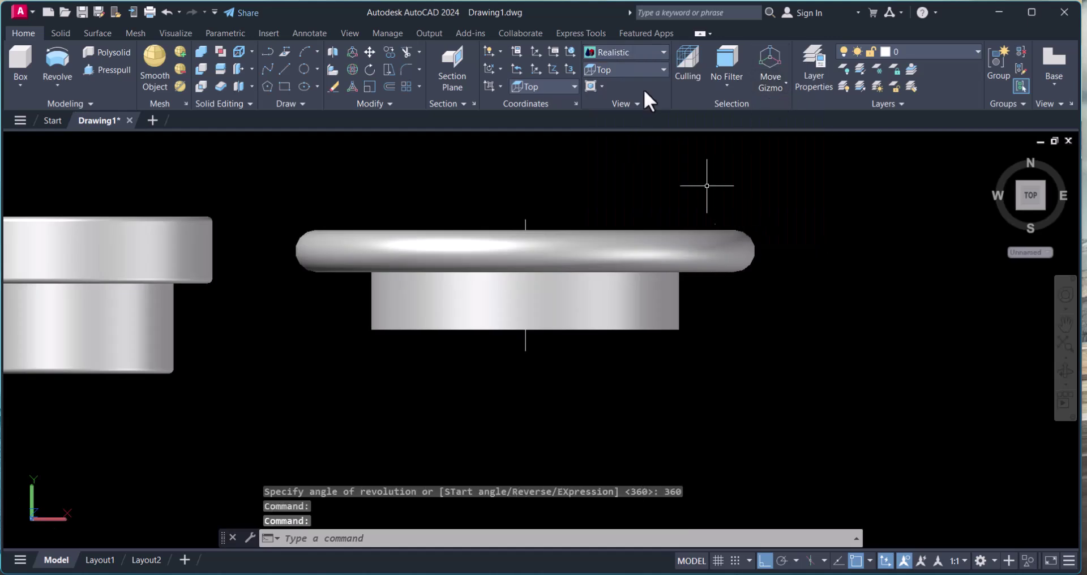
{"action": "left_click", "coordinate": [640, 70]}
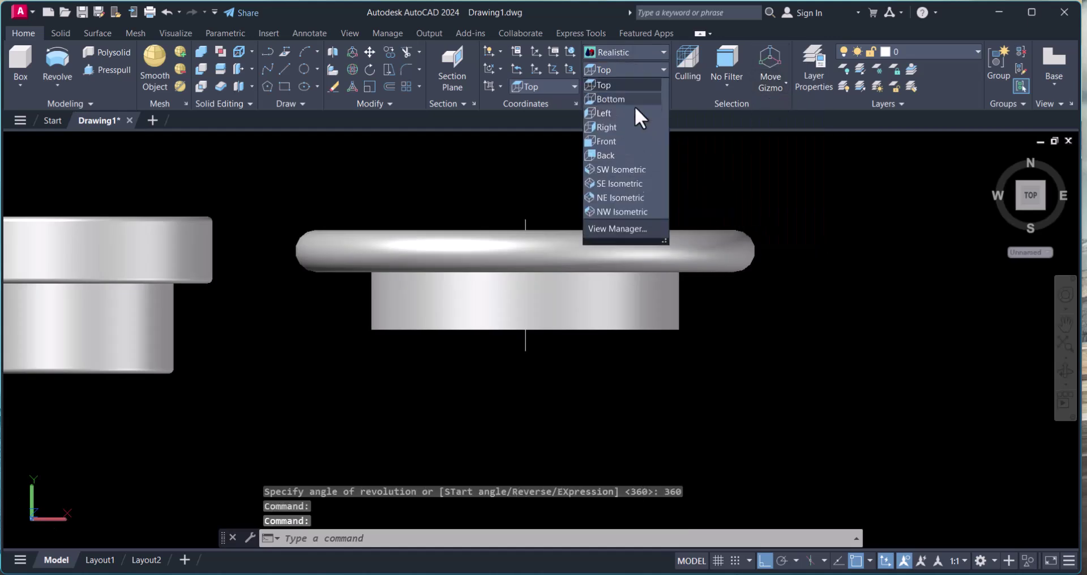
{"action": "left_click", "coordinate": [627, 169]}
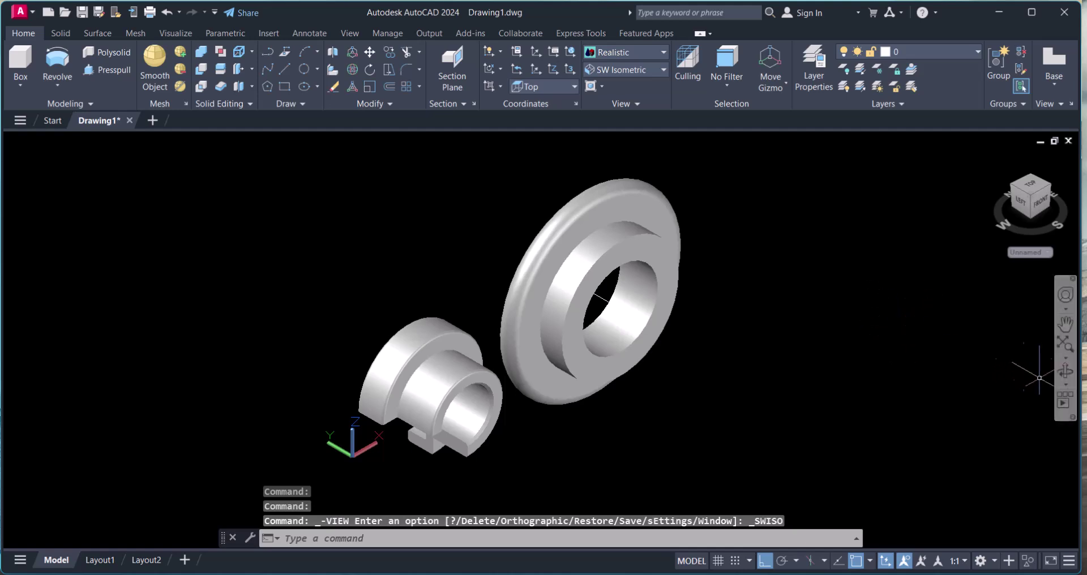
Orbit the view so the flange and bores of both bushings face the viewer more
{"action": "left_click", "coordinate": [1060, 373]}
{"action": "mouse_move", "coordinate": [754, 338]}
{"action": "left_mouse_down"}
{"action": "mouse_move", "coordinate": [631, 323]}
{"action": "mouse_move", "coordinate": [771, 292]}
{"action": "mouse_move", "coordinate": [821, 301]}
{"action": "mouse_move", "coordinate": [702, 369]}
{"action": "mouse_move", "coordinate": [554, 315]}
{"action": "mouse_move", "coordinate": [584, 323]}
{"action": "mouse_move", "coordinate": [568, 323]}
{"action": "mouse_move", "coordinate": [538, 428]}
{"action": "mouse_move", "coordinate": [548, 379]}
{"action": "mouse_move", "coordinate": [522, 367]}
{"action": "mouse_move", "coordinate": [510, 294]}
{"action": "mouse_move", "coordinate": [711, 300]}
{"action": "mouse_move", "coordinate": [775, 251]}
{"action": "mouse_move", "coordinate": [561, 279]}
{"action": "mouse_move", "coordinate": [517, 301]}
{"action": "mouse_move", "coordinate": [531, 282]}
{"action": "left_mouse_up"}
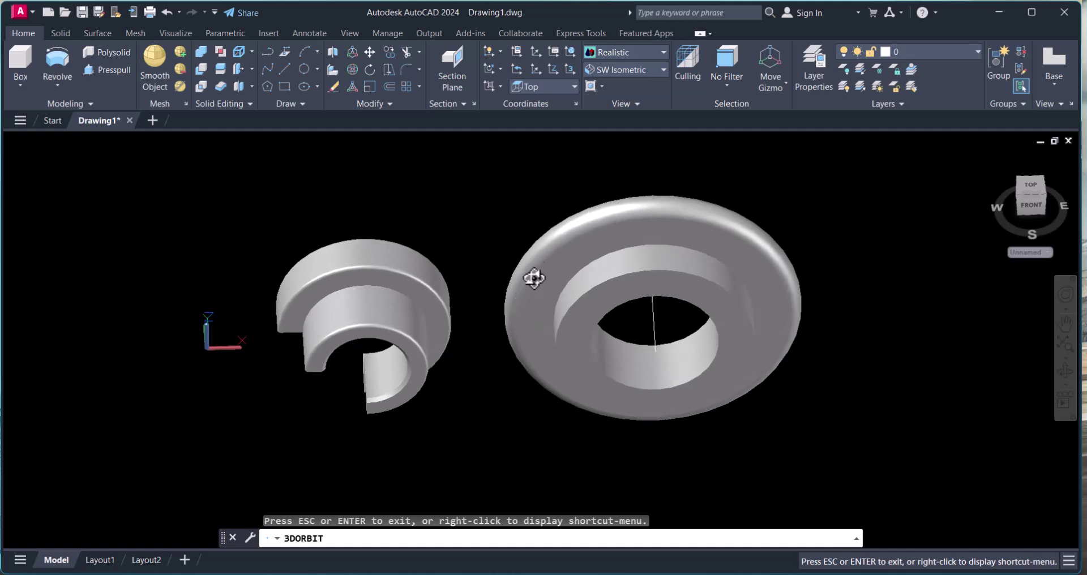